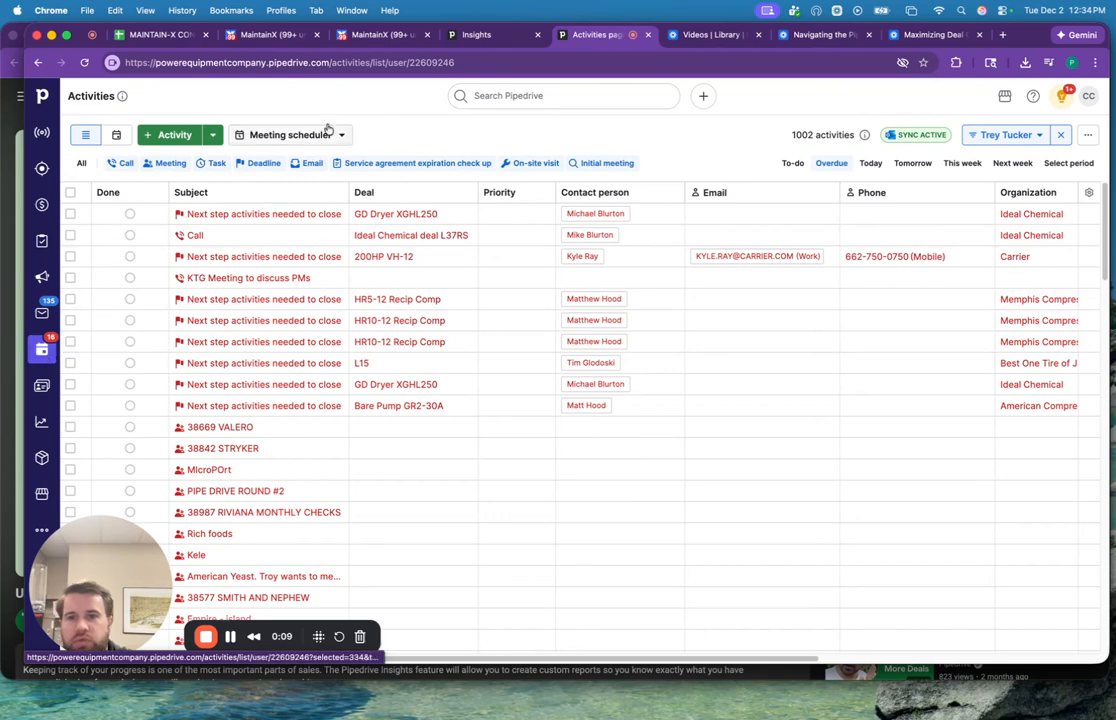
# Show the weekly activities calendar filtered to the sales rep who owns the listed activities, covering the daytime meetings.
pyautogui.click(117, 136)
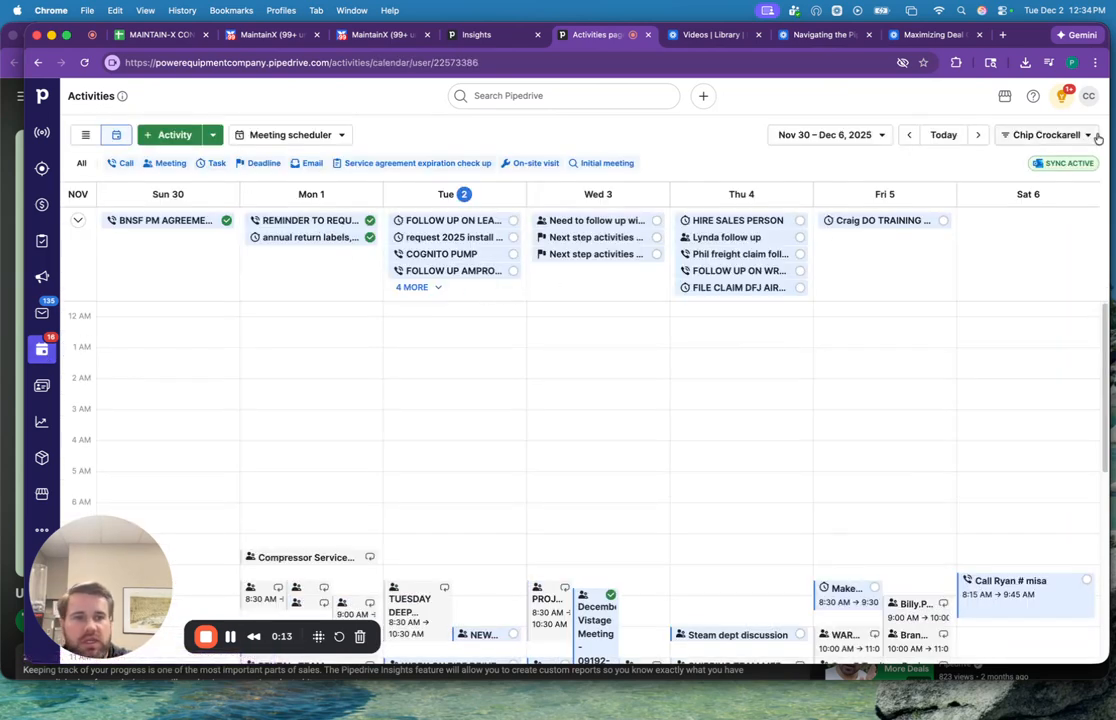
pyautogui.click(1046, 134)
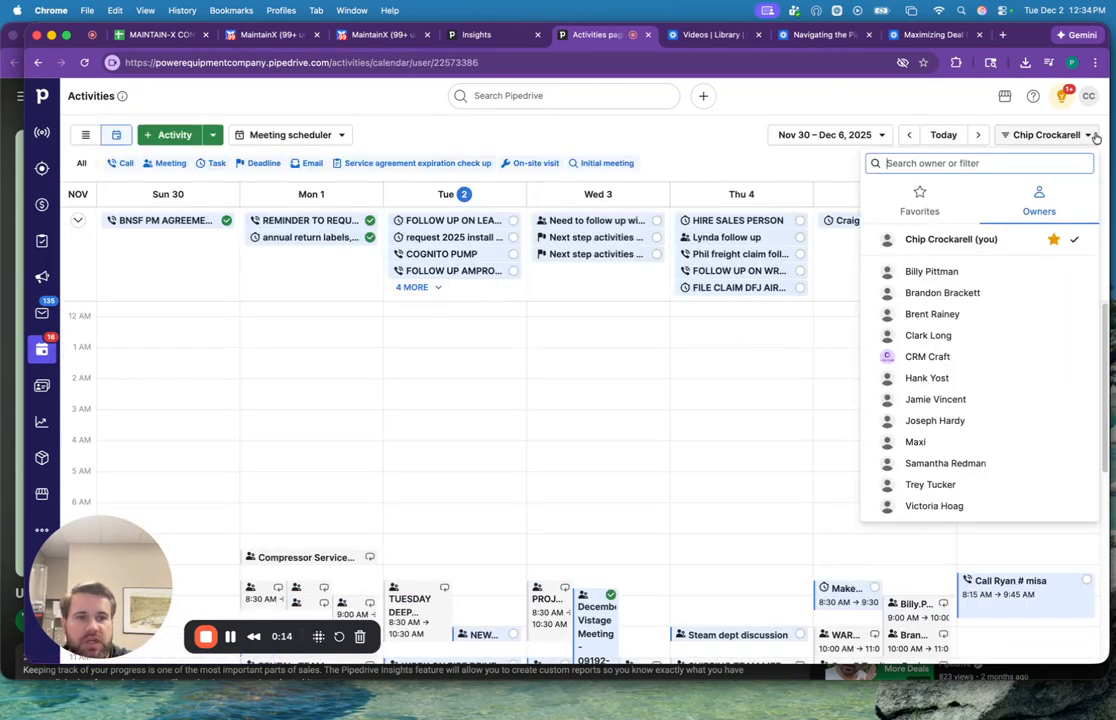
pyautogui.click(928, 484)
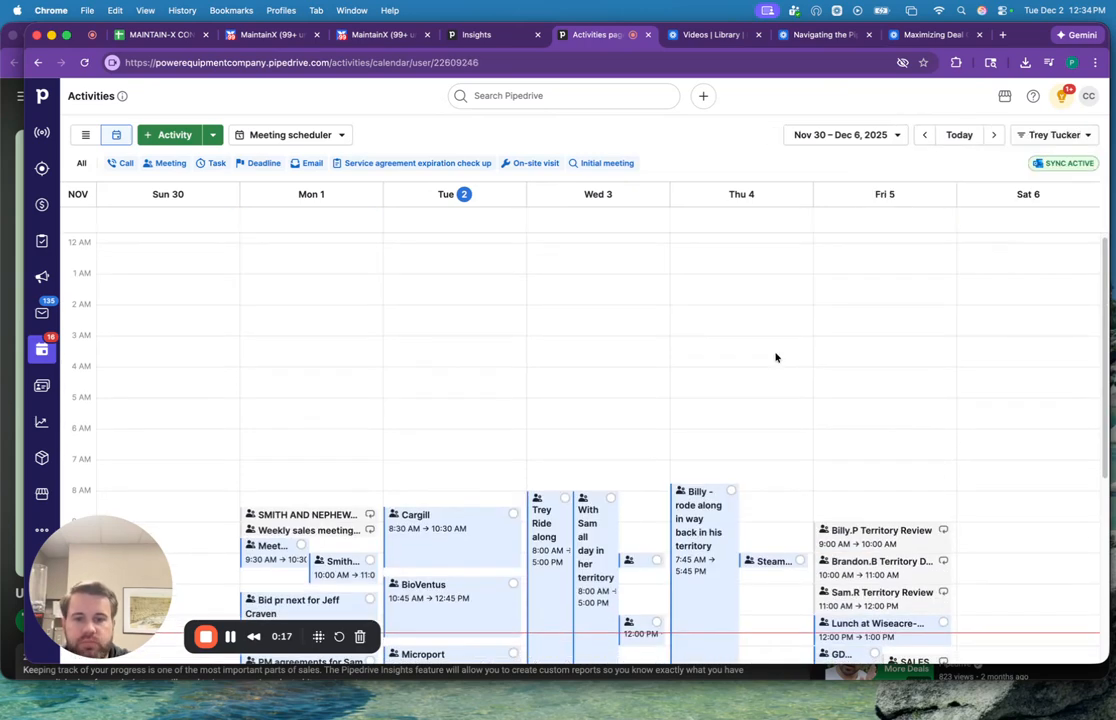
pyautogui.scroll(-3, 775, 357)
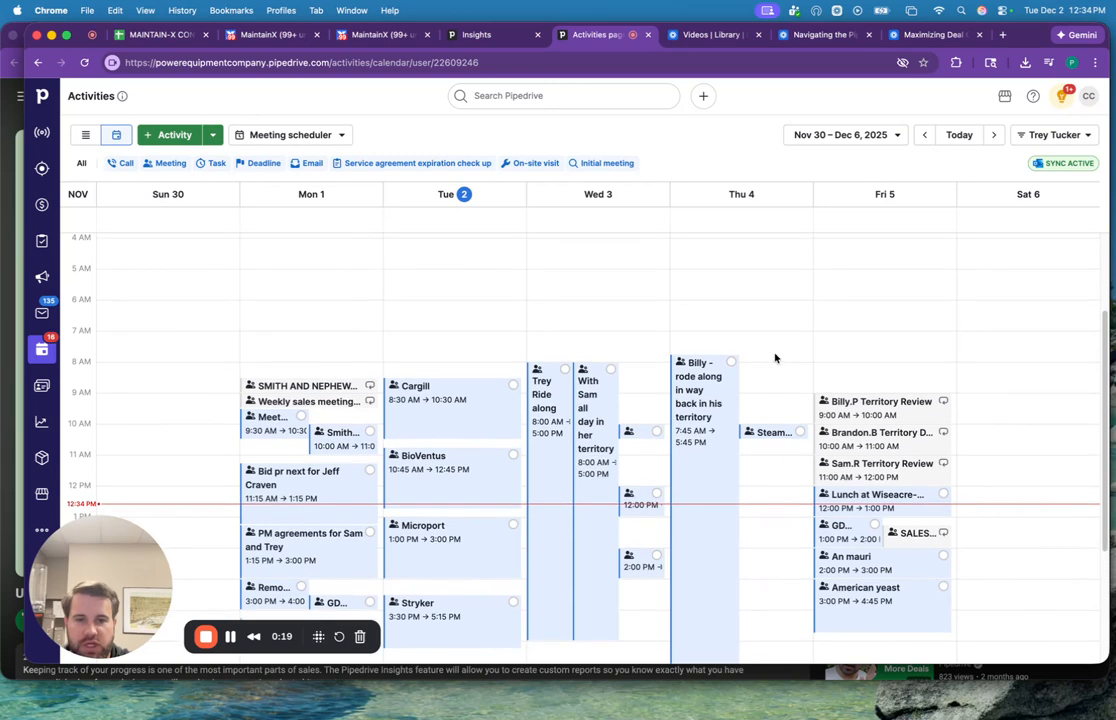
pyautogui.scroll(-3, 776, 358)
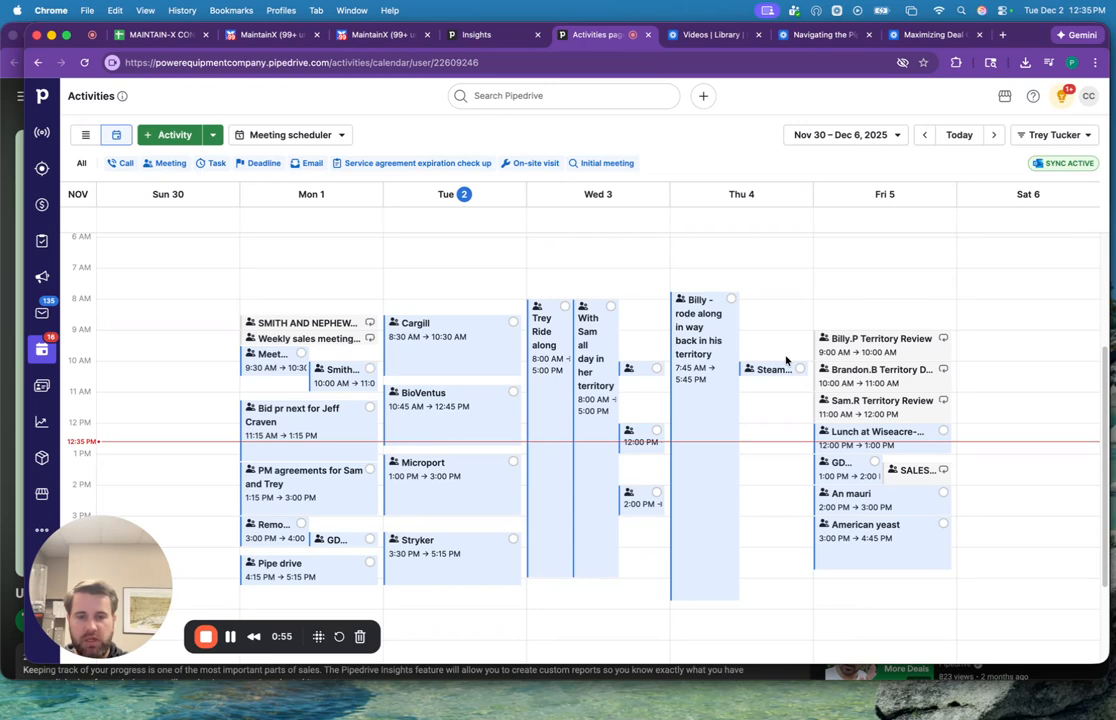
# Preview the details of Tuesday's BioVentus meeting in the calendar.
pyautogui.click(469, 411)
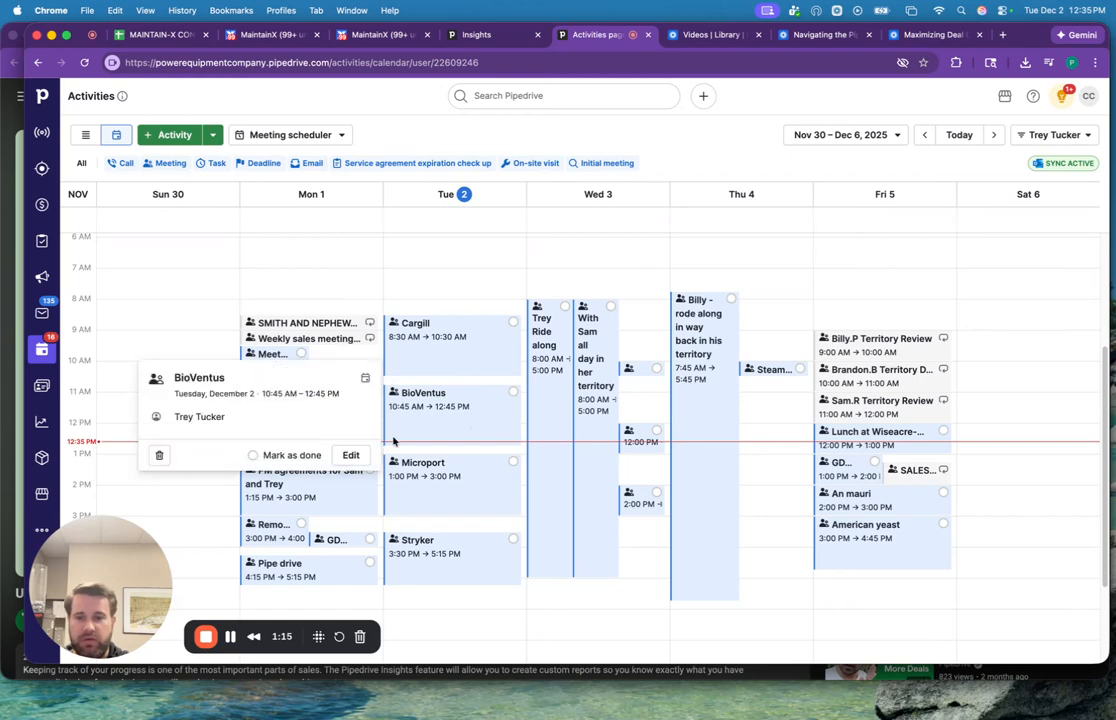
pyautogui.click(444, 421)
pyautogui.click(419, 423)
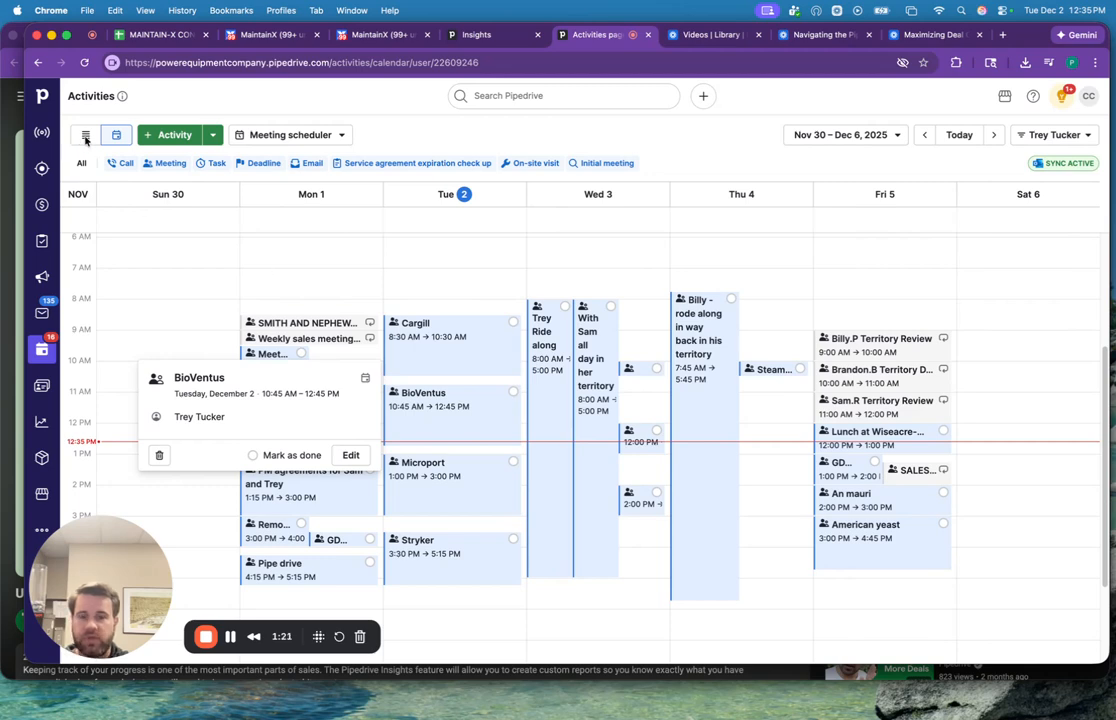
pyautogui.click(471, 416)
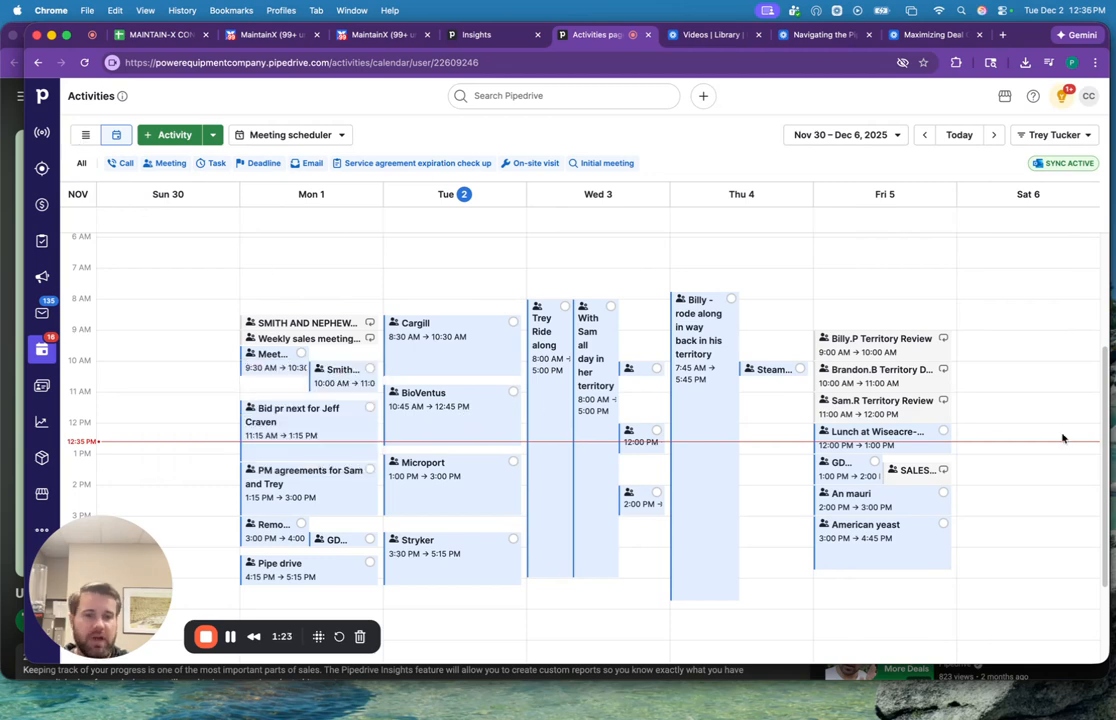
pyautogui.click(443, 428)
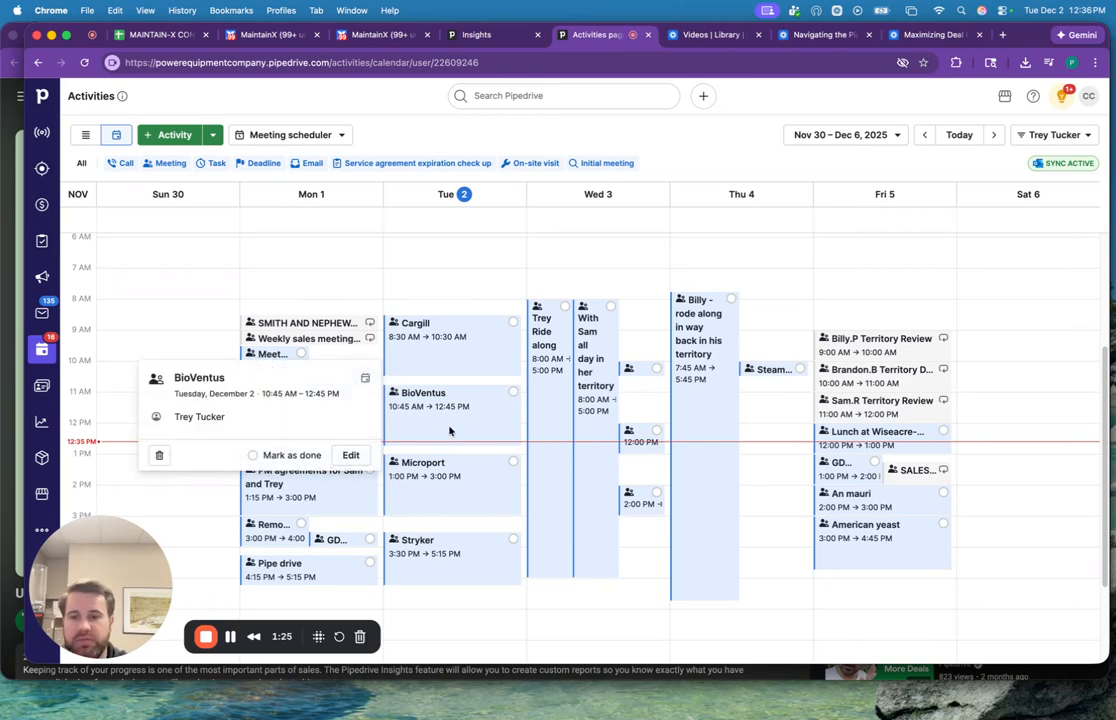
pyautogui.click(451, 415)
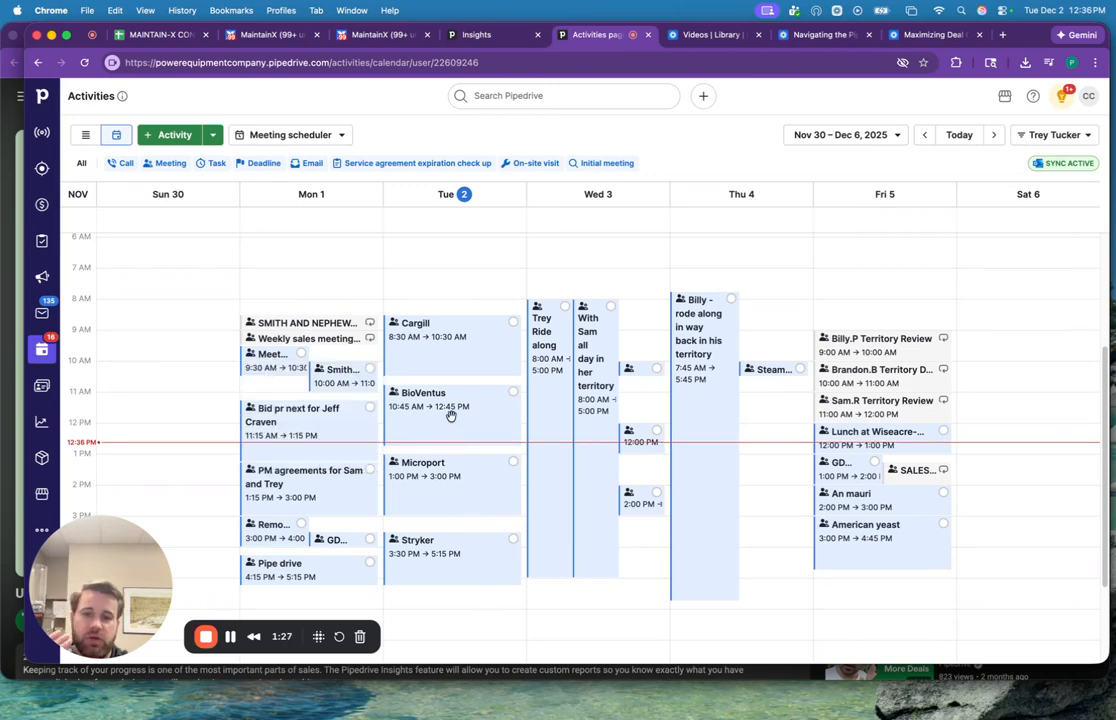
pyautogui.click(451, 416)
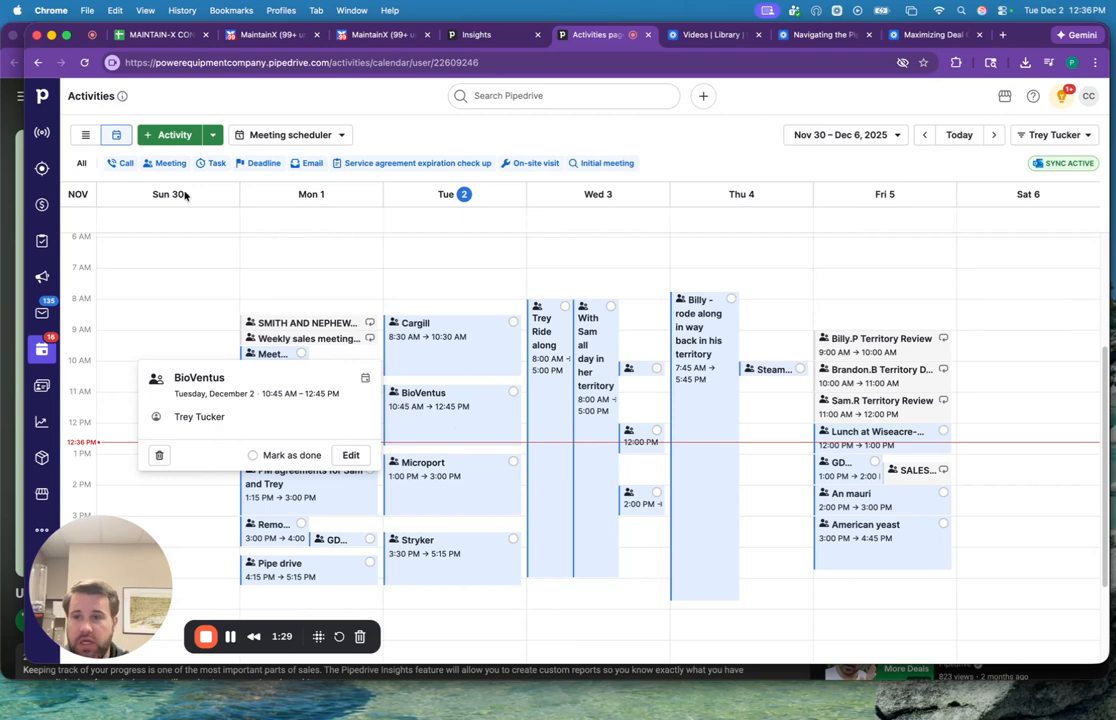
# Switch the activities back to list view and filter them to this week.
pyautogui.click(88, 135)
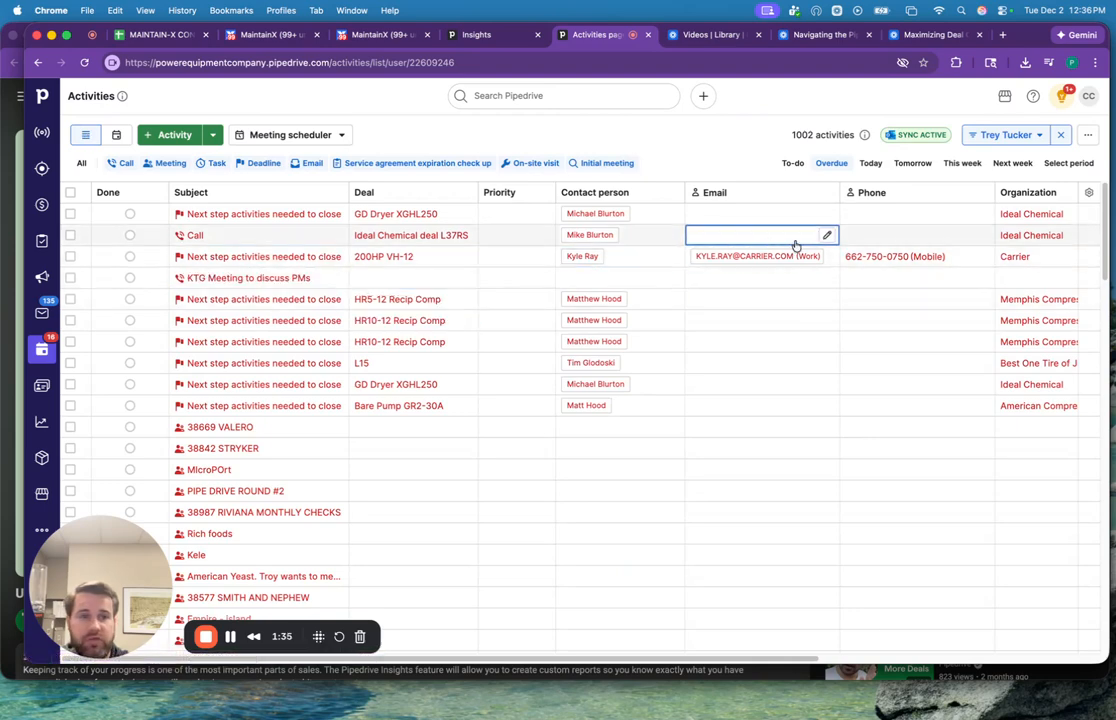
pyautogui.click(965, 163)
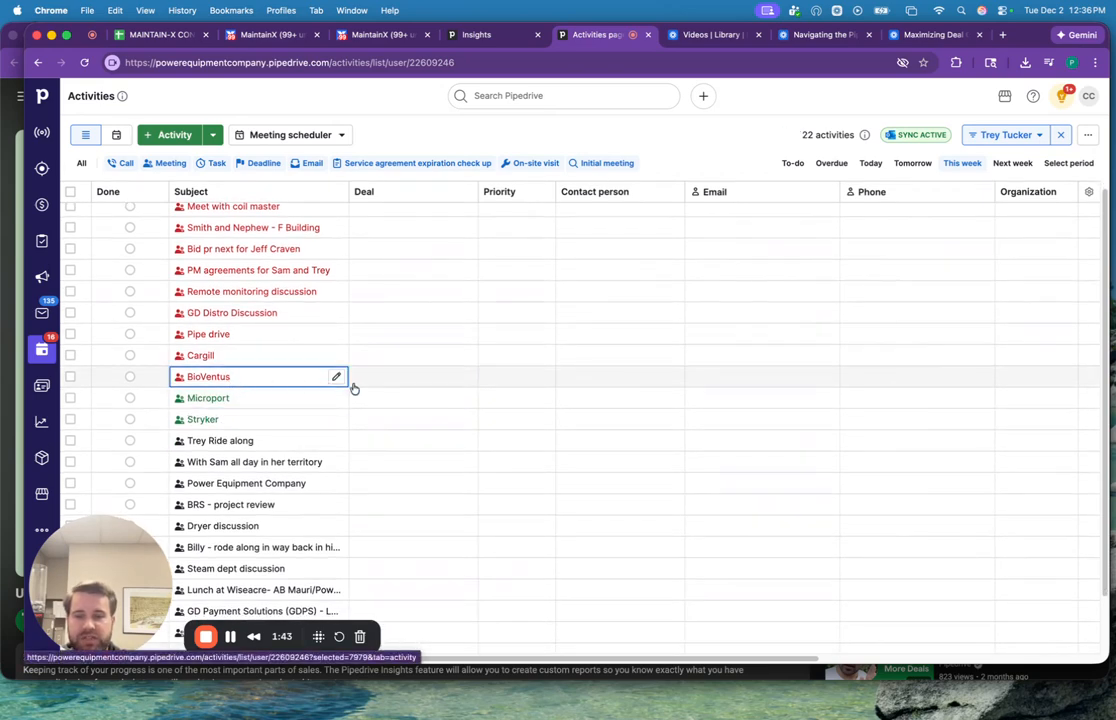
# Try to link an existing deal to the BioVentus activity by searching for "biove".
pyautogui.click(465, 377)
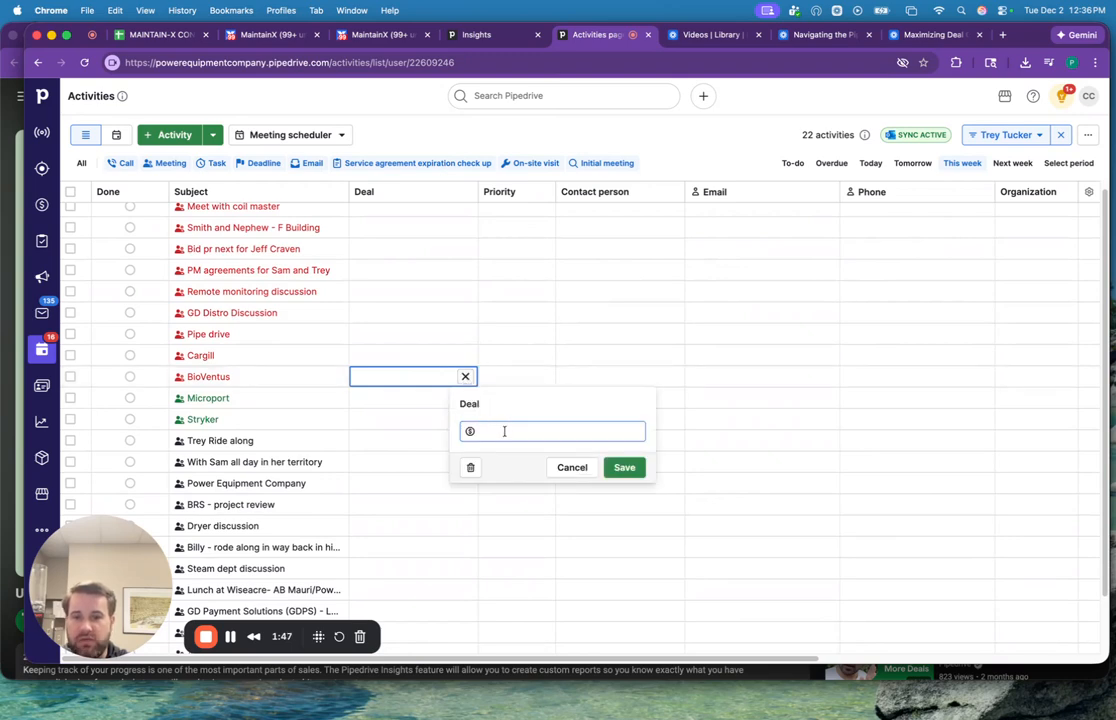
pyautogui.write('bio')
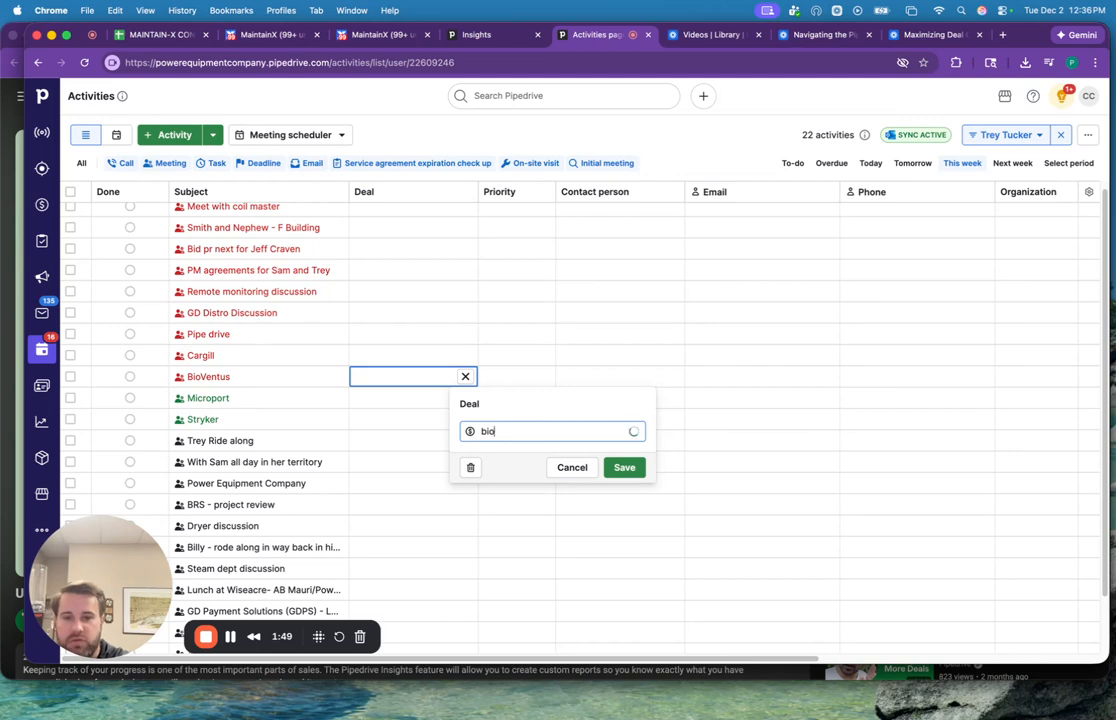
pyautogui.write('ve')
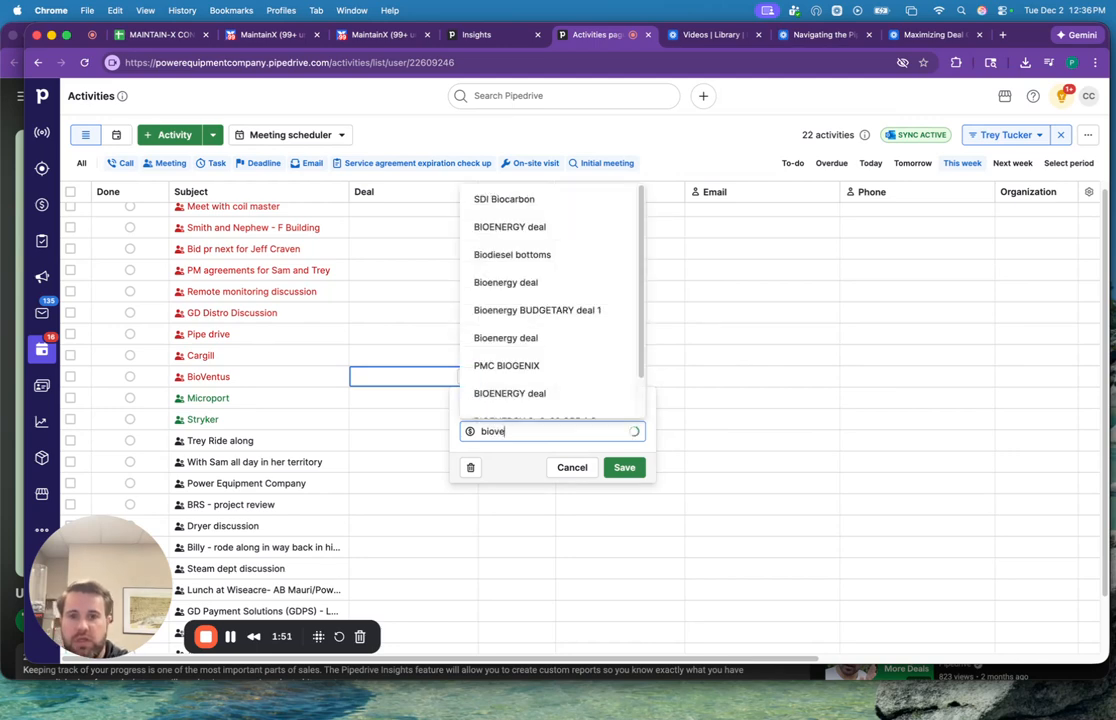
pyautogui.press('BackSpace')
pyautogui.press('BackSpace')
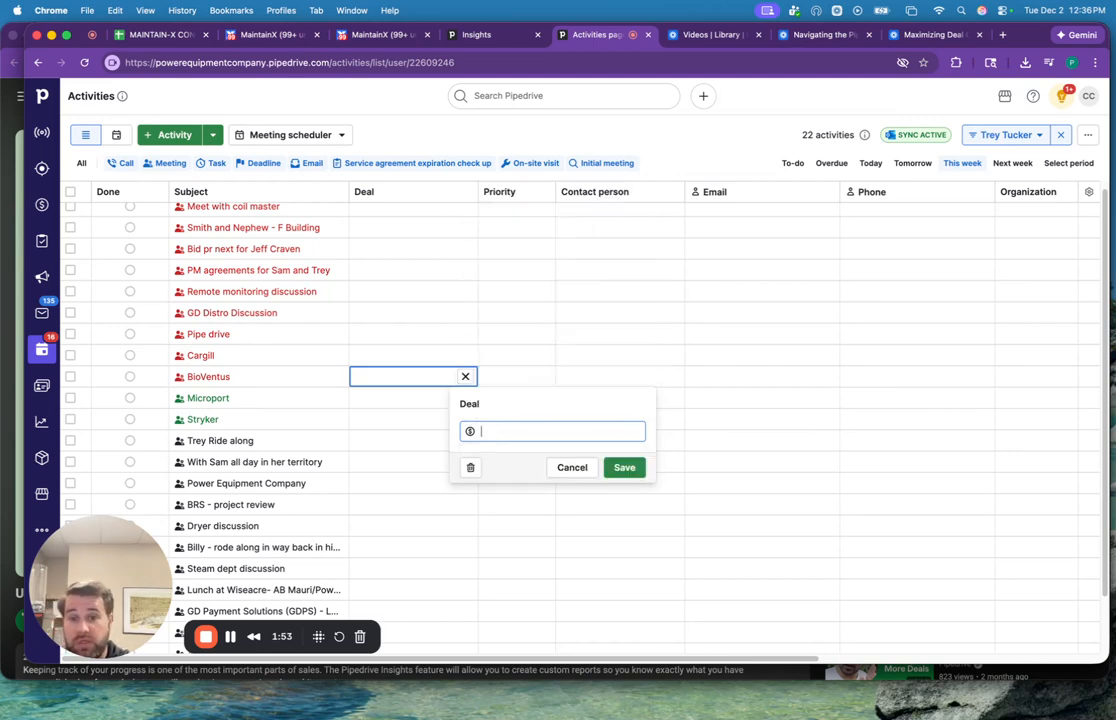
pyautogui.click(446, 139)
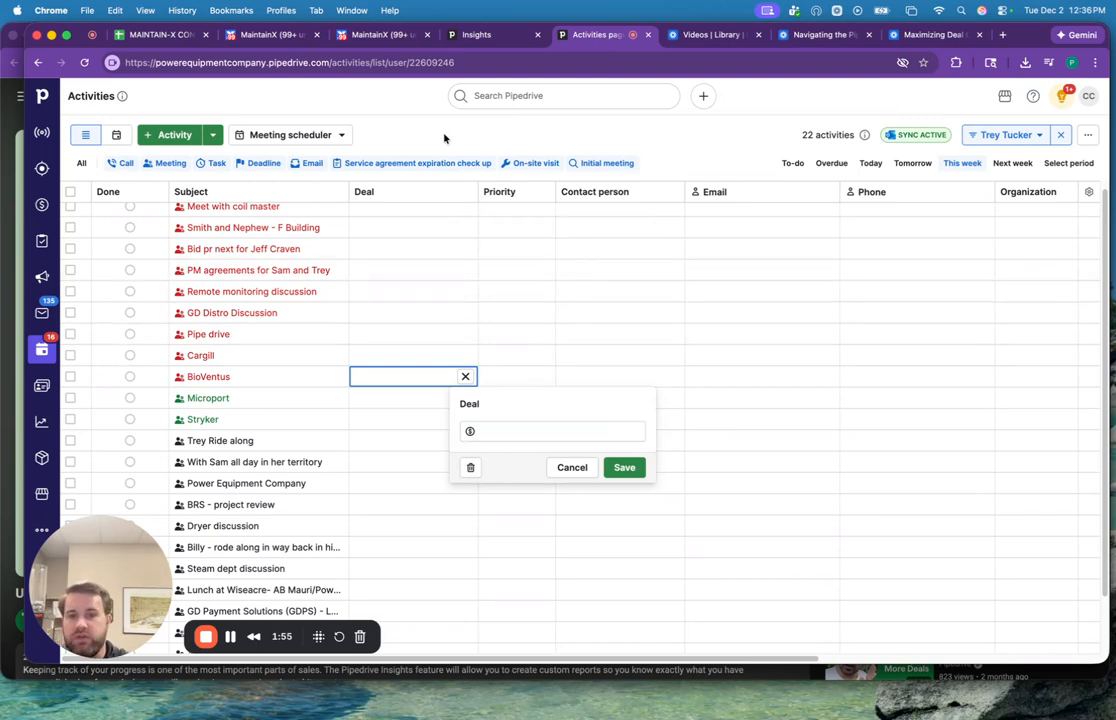
# Open the BioVentus activity and start creating a new deal linked to it.
pyautogui.click(205, 380)
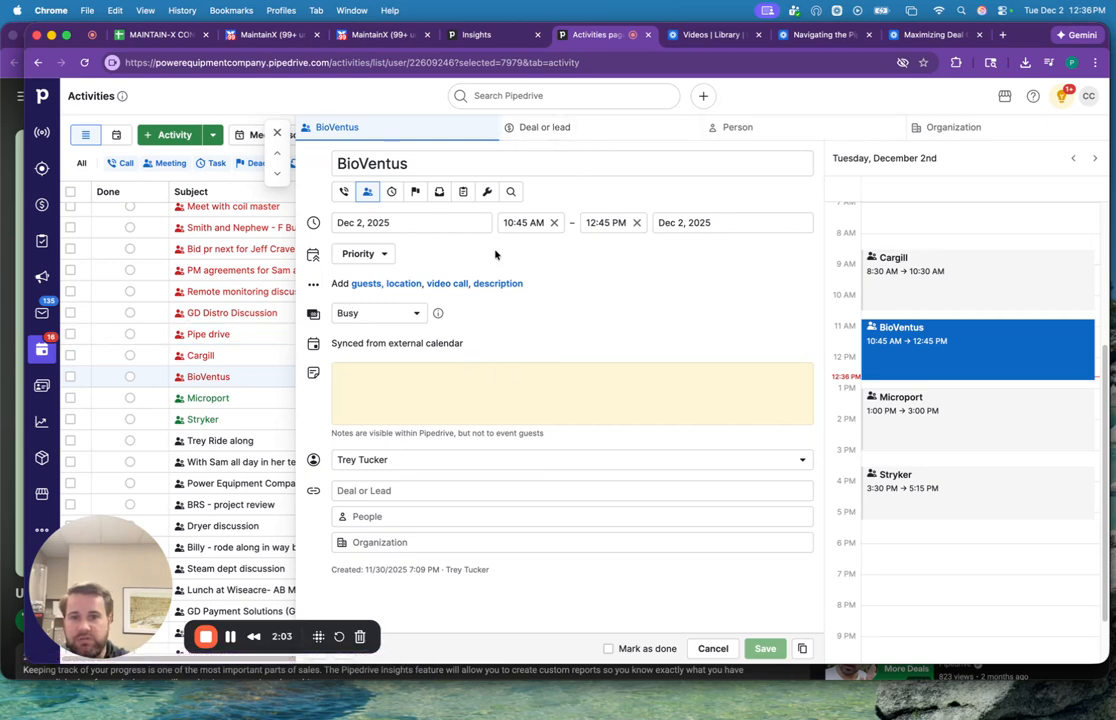
pyautogui.click(548, 128)
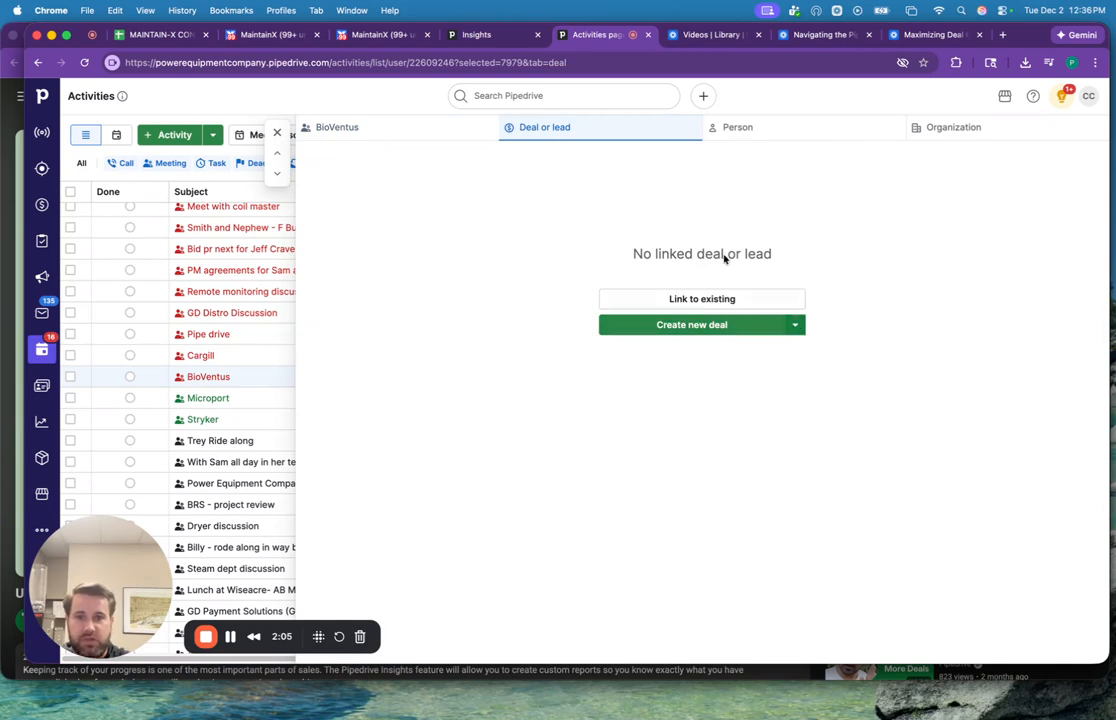
pyautogui.click(755, 326)
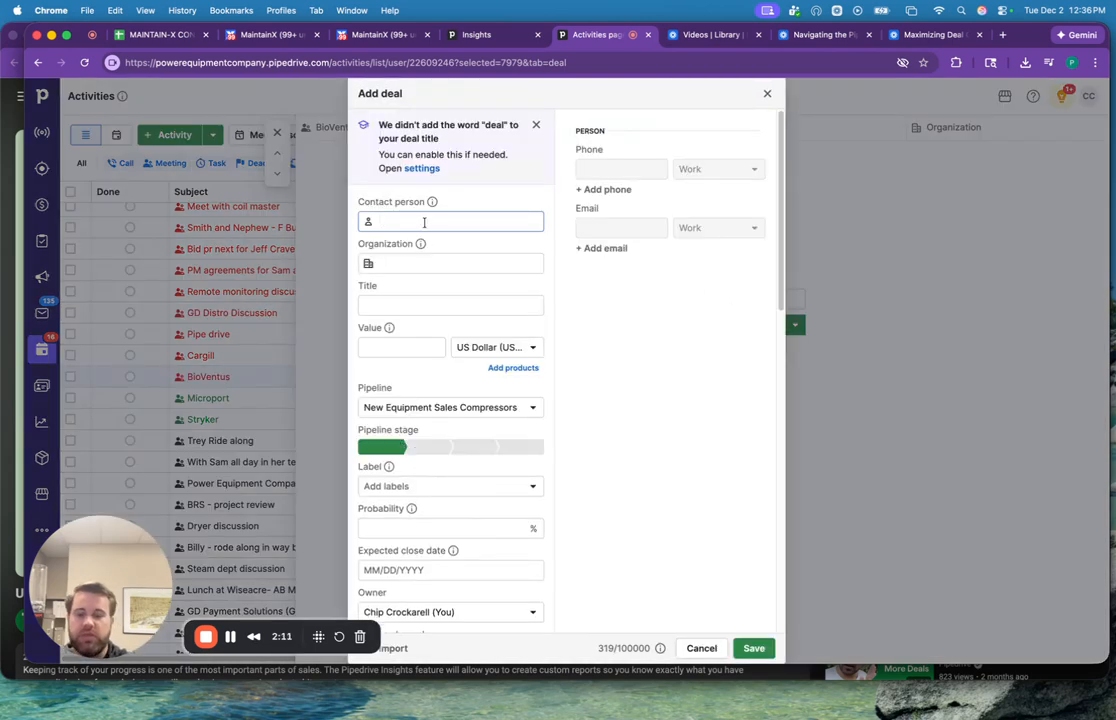
# Enter the contact person's full name in the deal and add it as a new contact.
pyautogui.write('bob')
pyautogui.press('BackSpace')
pyautogui.press('BackSpace')
pyautogui.press('BackSpace')
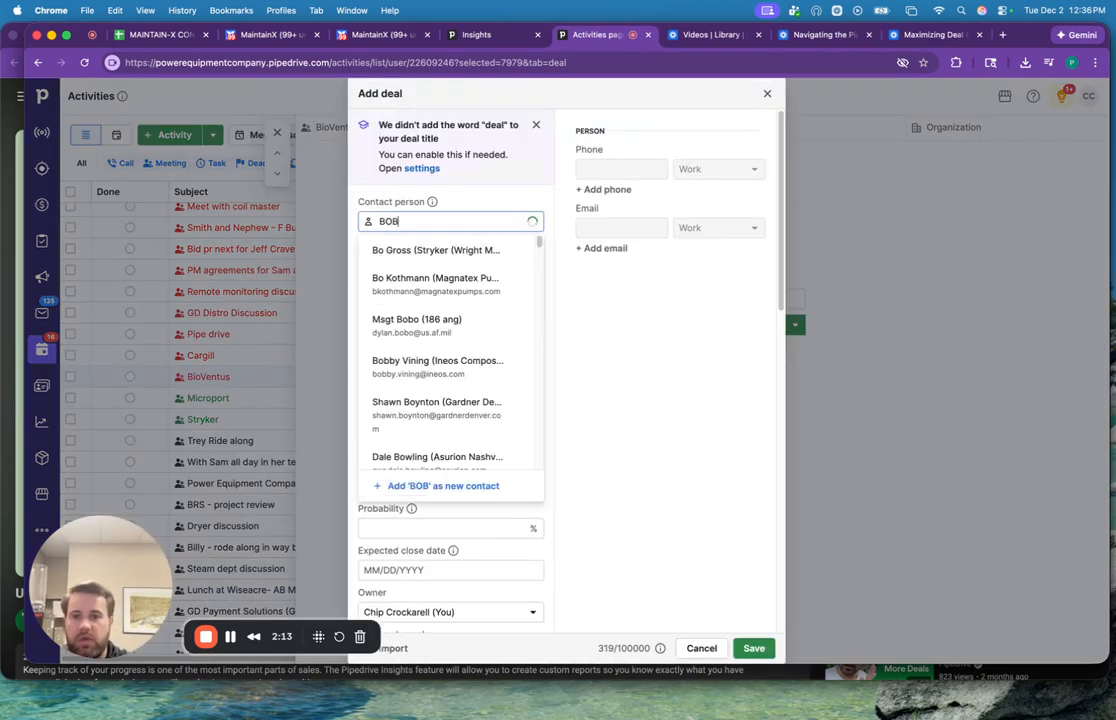
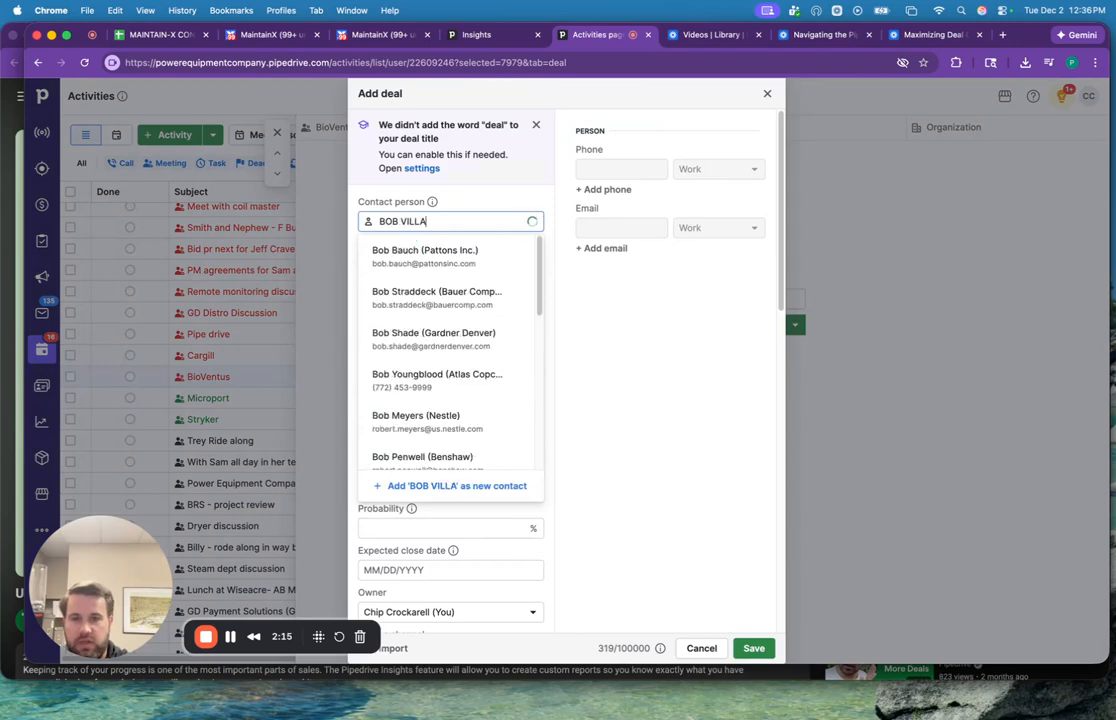
pyautogui.click(386, 245)
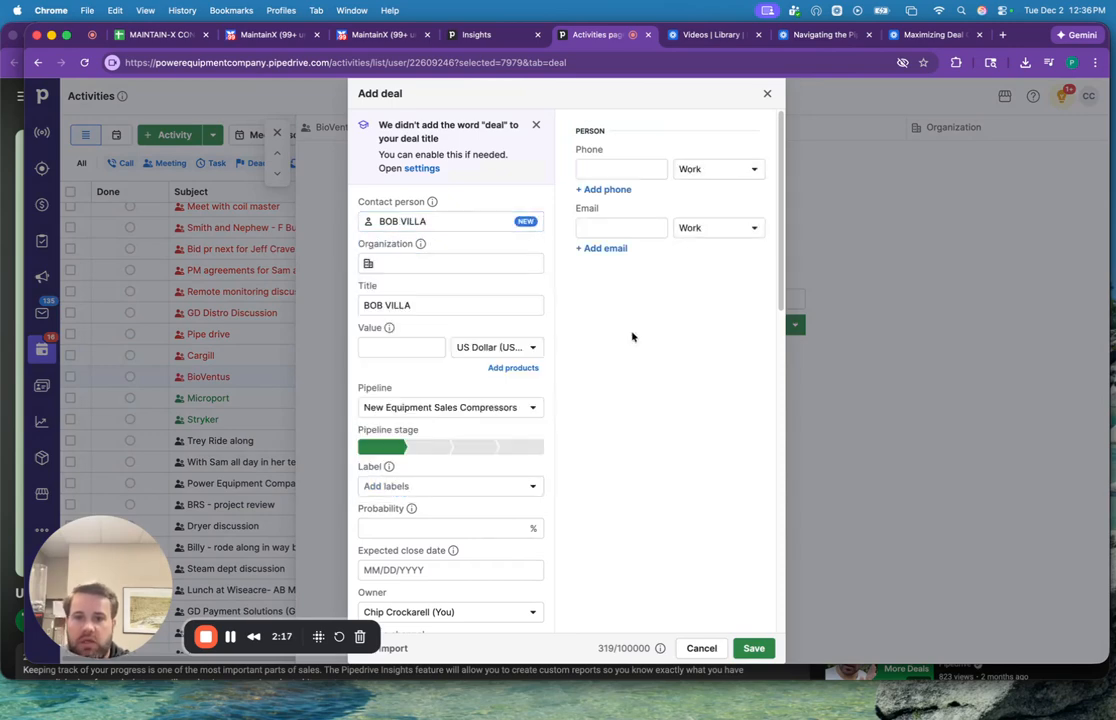
# Add BIOVENTUS as a new organization for the deal.
pyautogui.click(441, 261)
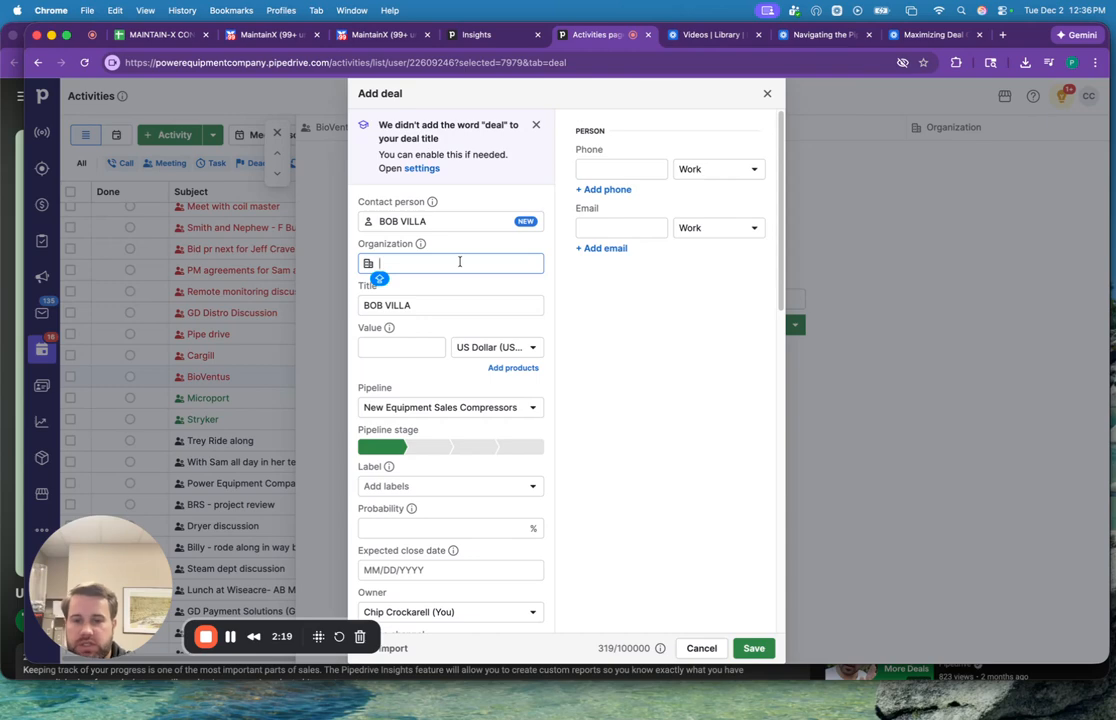
pyautogui.write('BUILD')
pyautogui.press('BackSpace')
pyautogui.press('BackSpace')
pyautogui.press('BackSpace')
pyautogui.press('BackSpace')
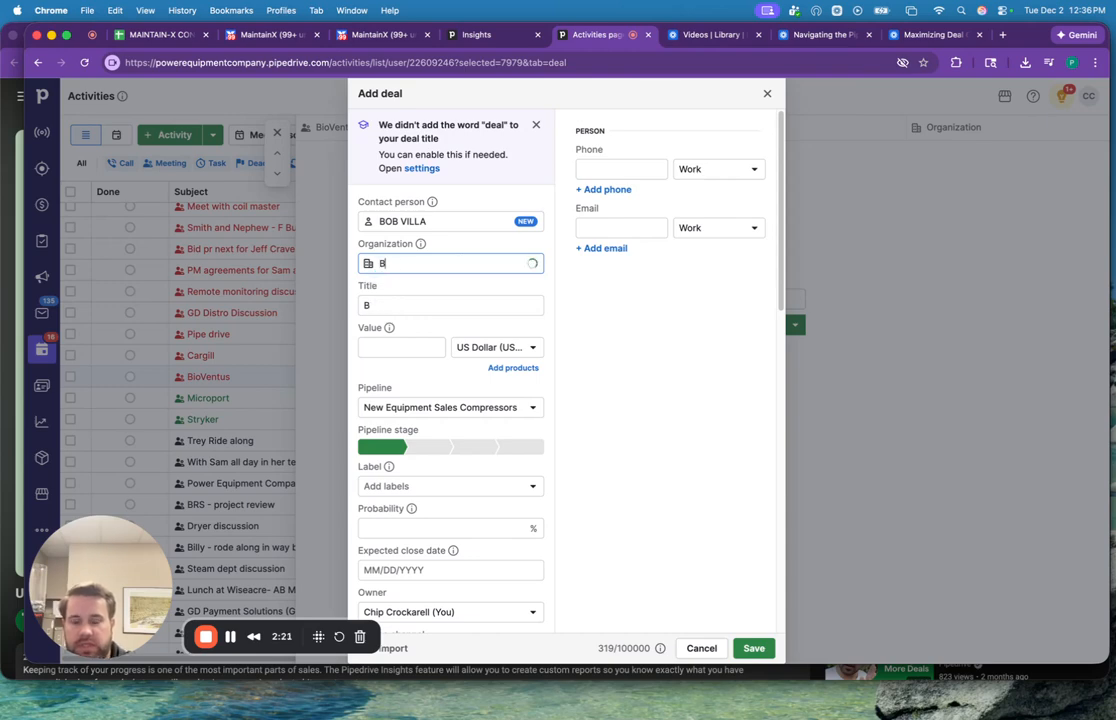
pyautogui.write('IOVENTUS')
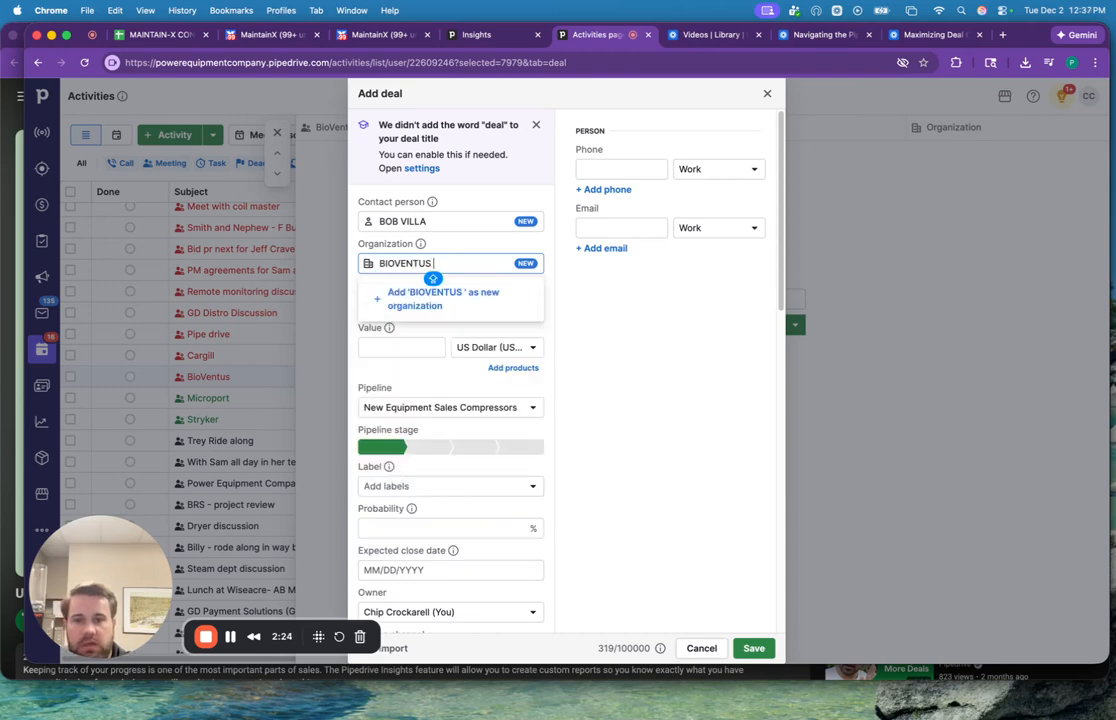
pyautogui.click(463, 300)
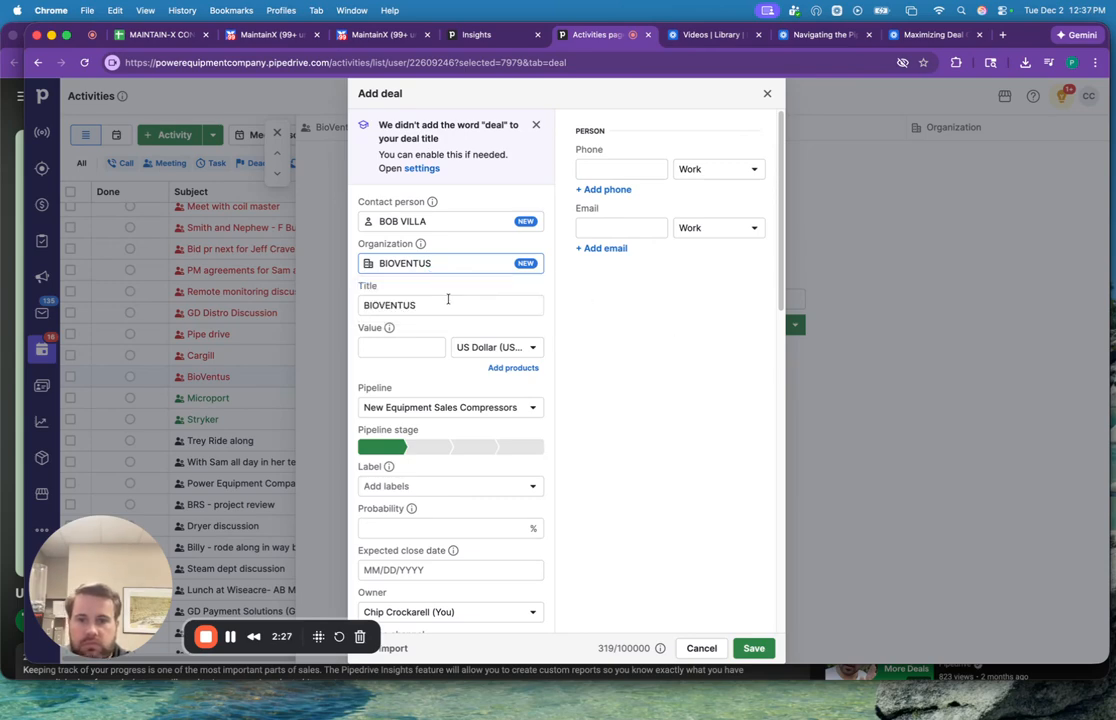
# Set the deal's value to 1000 and place it in the Service agreements pipeline at the Contact Made stage.
pyautogui.click(391, 348)
pyautogui.write('1000')
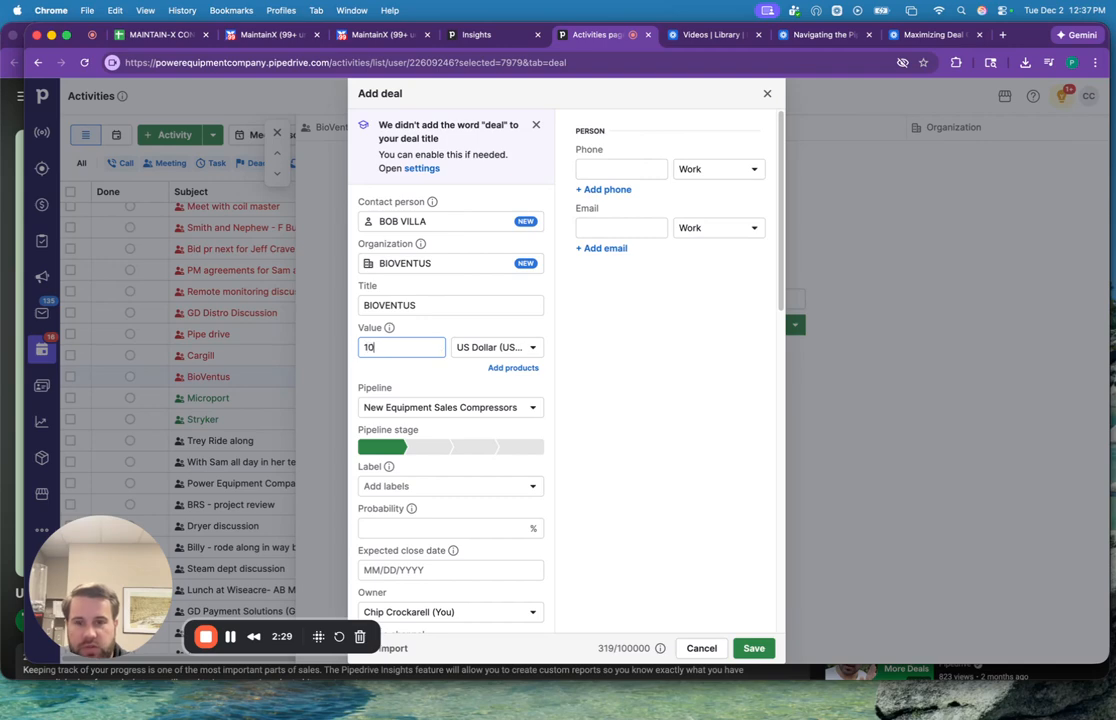
pyautogui.click(475, 410)
pyautogui.click(468, 457)
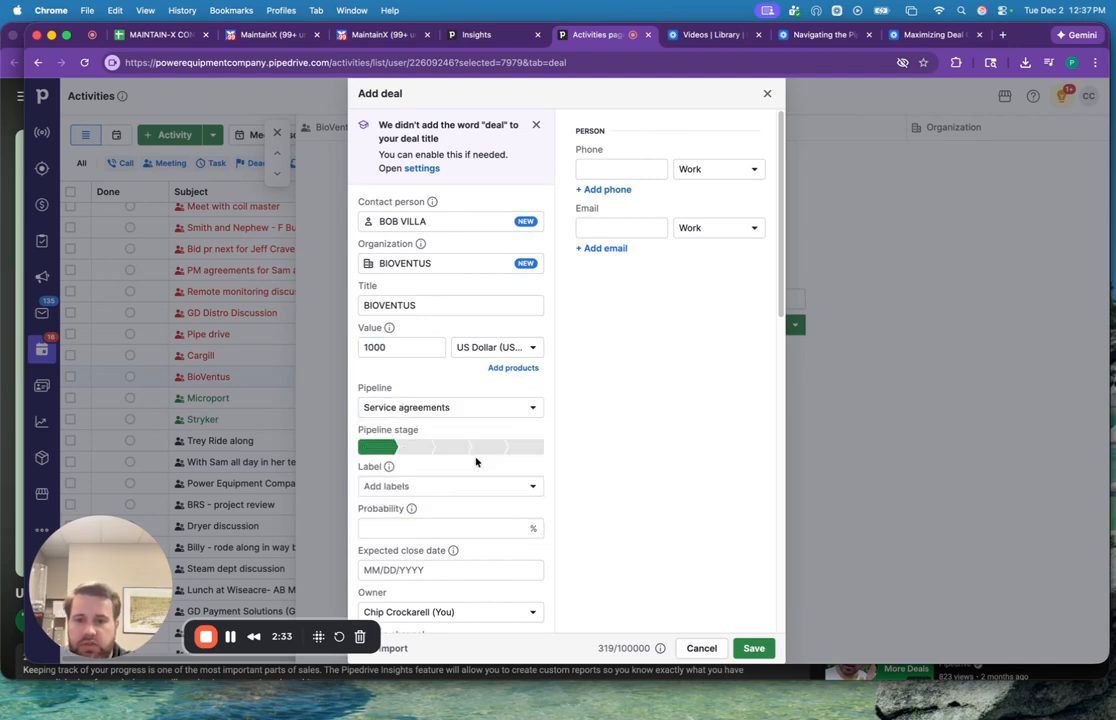
pyautogui.click(421, 448)
# Set the deal's probability to 70% and its expected close date to 12/31/2025.
pyautogui.scroll(-1, 535, 493)
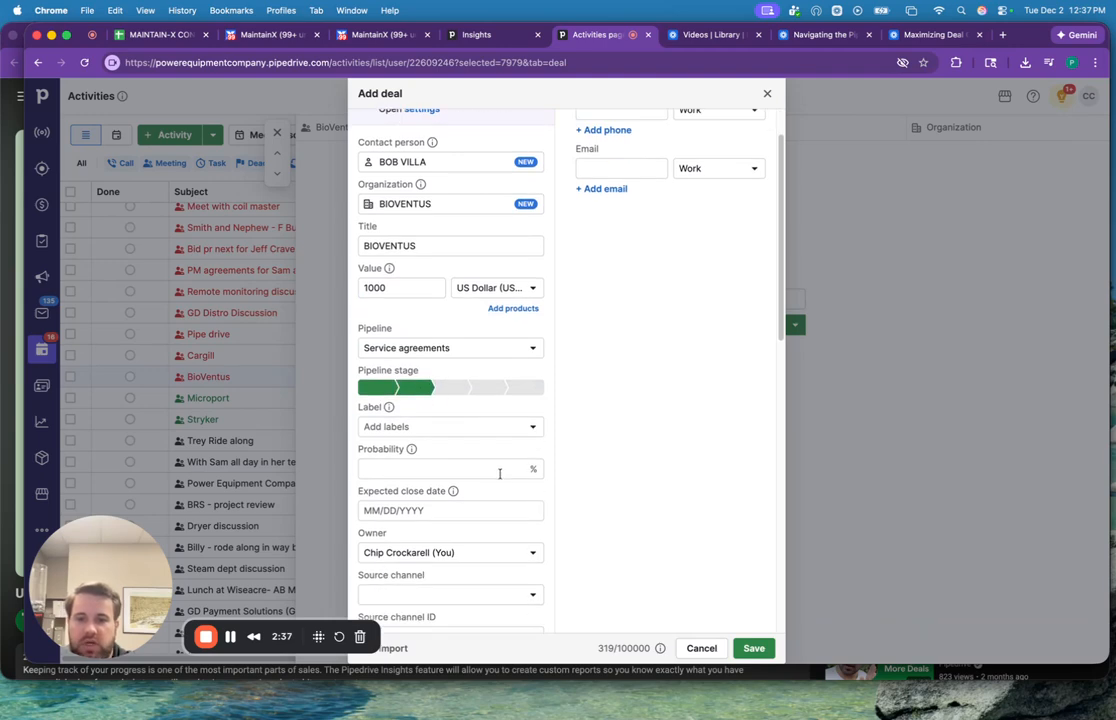
pyautogui.click(500, 466)
pyautogui.write('1')
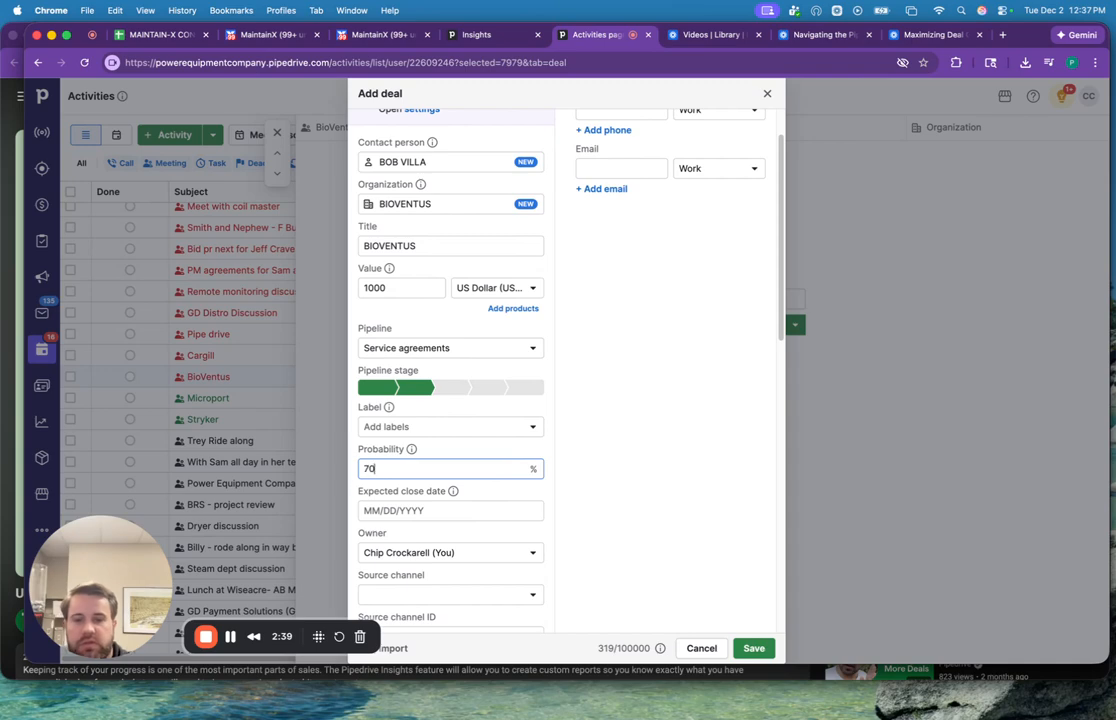
pyautogui.click(524, 508)
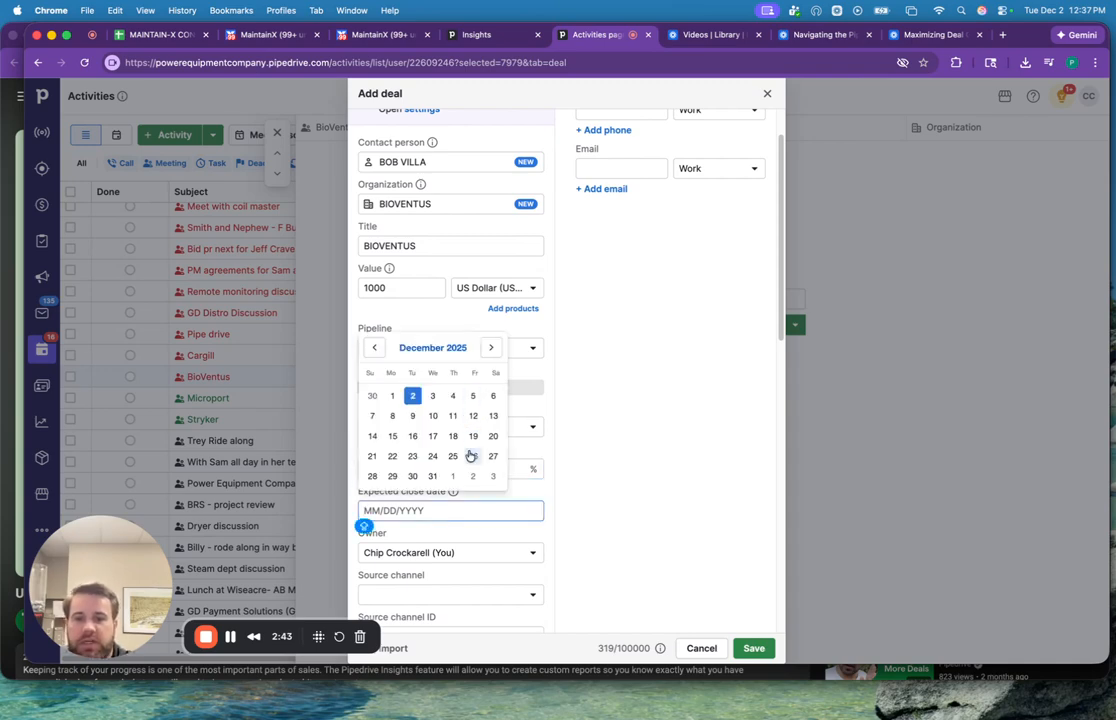
pyautogui.click(430, 478)
# Assign the sales rep as the deal's owner and answer Yes to the required correct-pipeline verification.
pyautogui.scroll(-3, 471, 443)
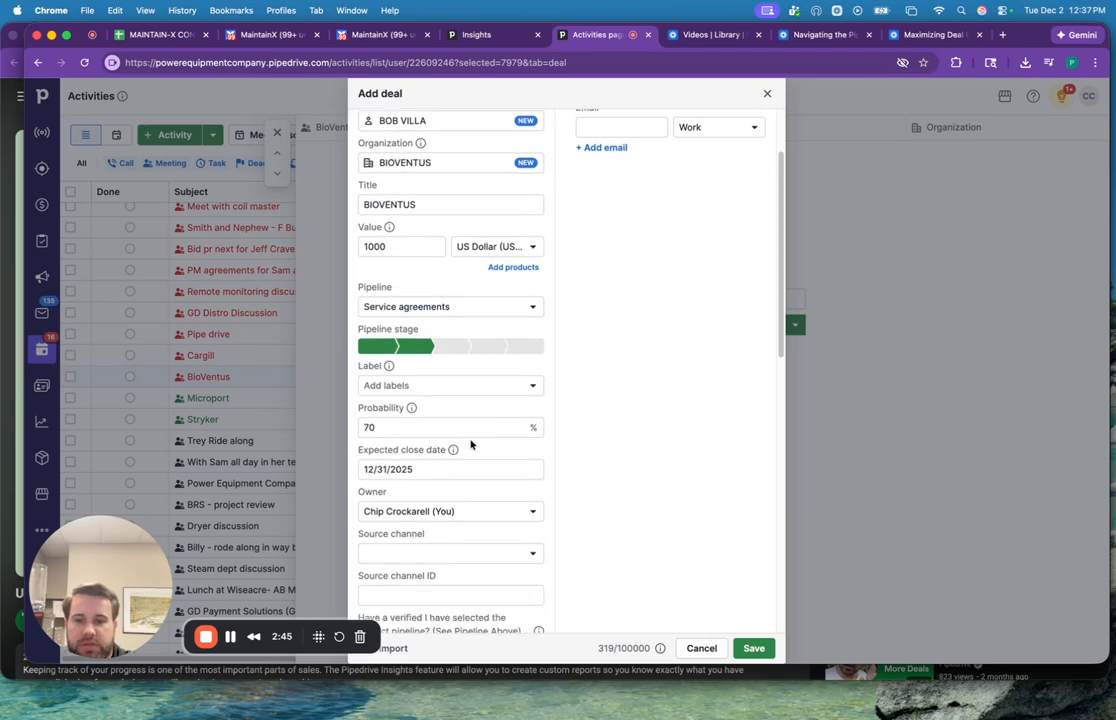
pyautogui.click(450, 493)
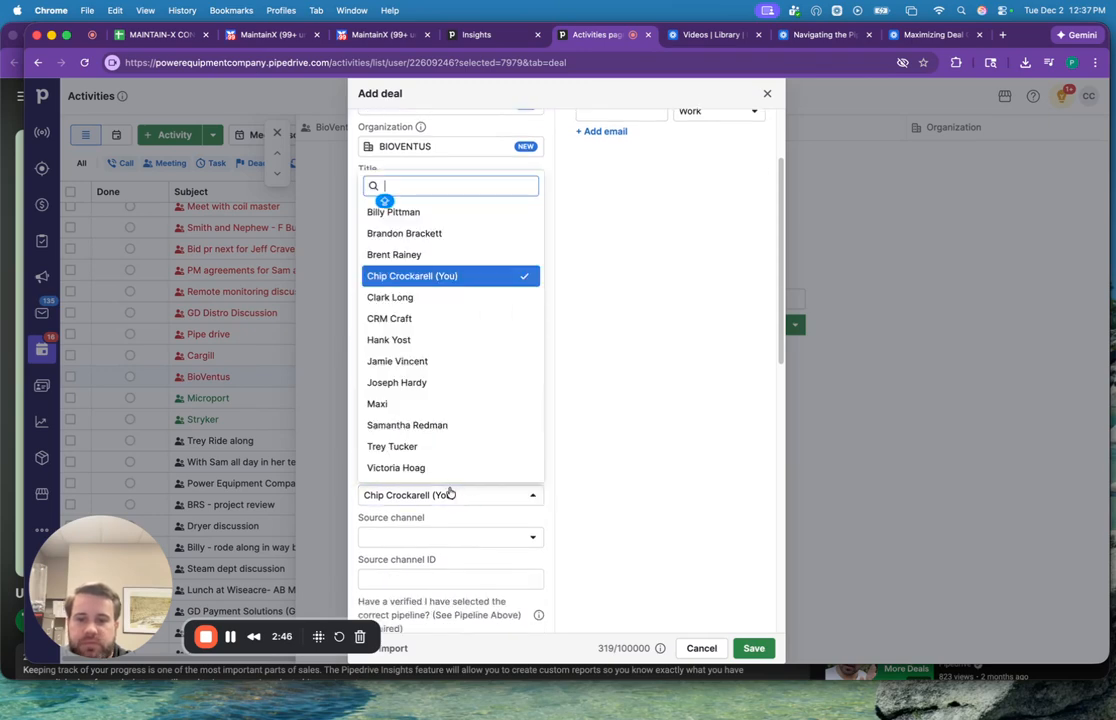
pyautogui.click(413, 446)
pyautogui.scroll(-5, 514, 443)
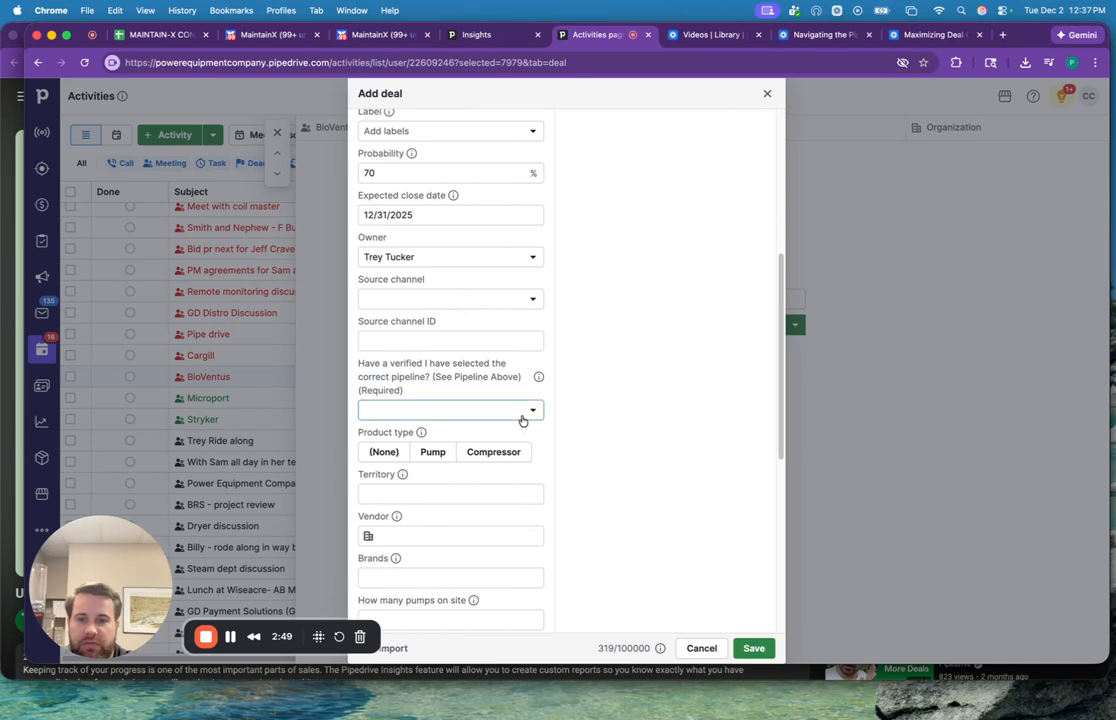
pyautogui.click(520, 412)
pyautogui.click(488, 440)
# Enter the contact person's work phone number, including the area code, in the new deal.
pyautogui.scroll(10, 488, 410)
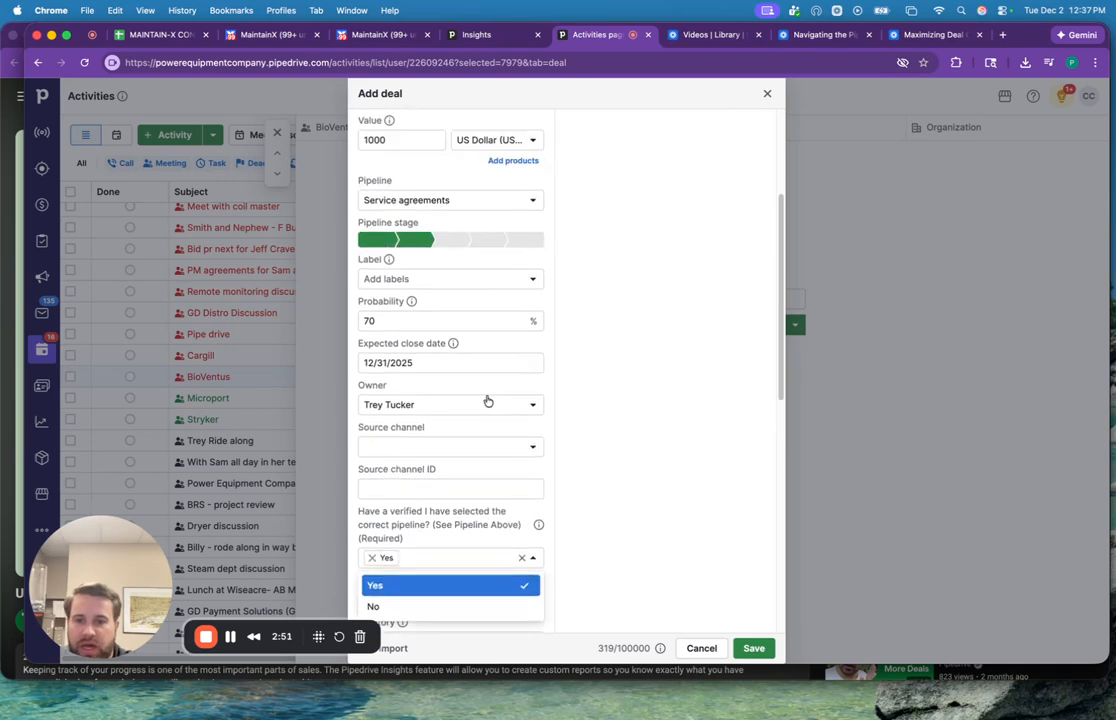
pyautogui.scroll(-1, 450, 403)
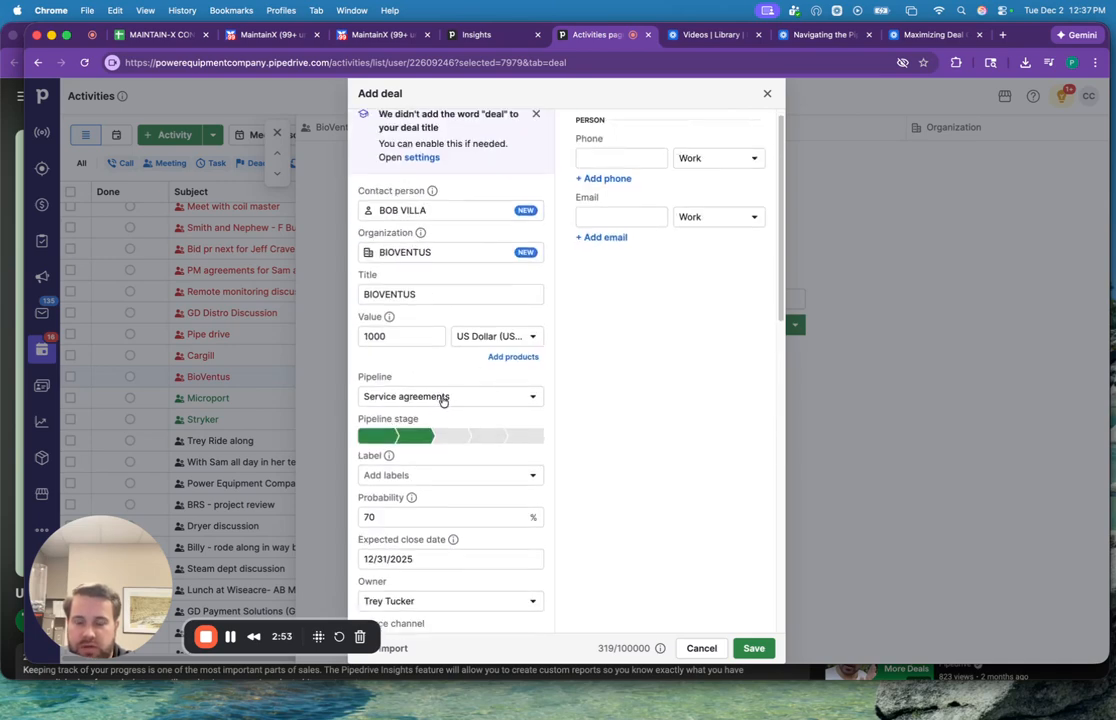
pyautogui.scroll(-2, 454, 402)
pyautogui.scroll(3, 540, 250)
pyautogui.click(620, 162)
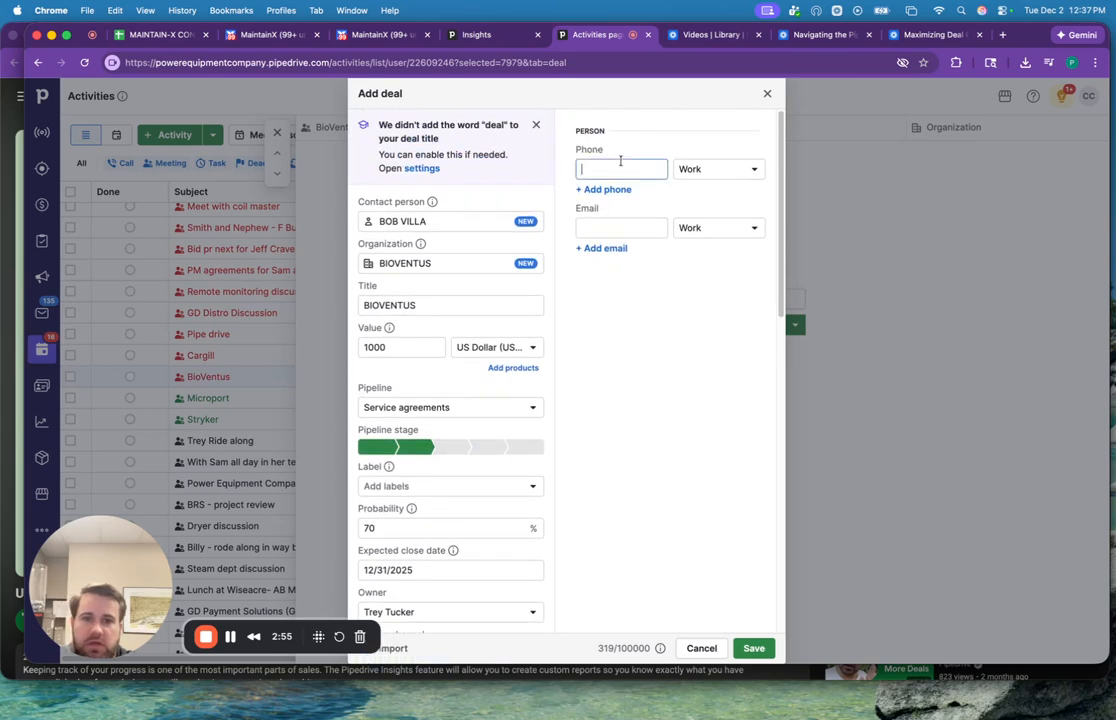
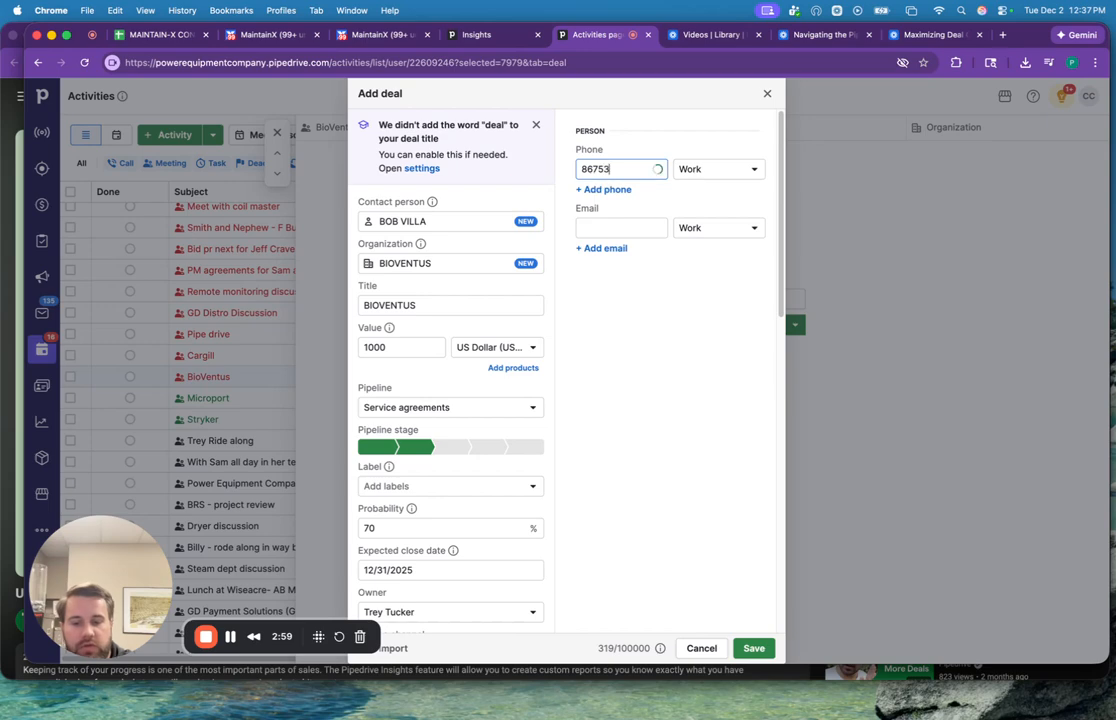
pyautogui.click(576, 169)
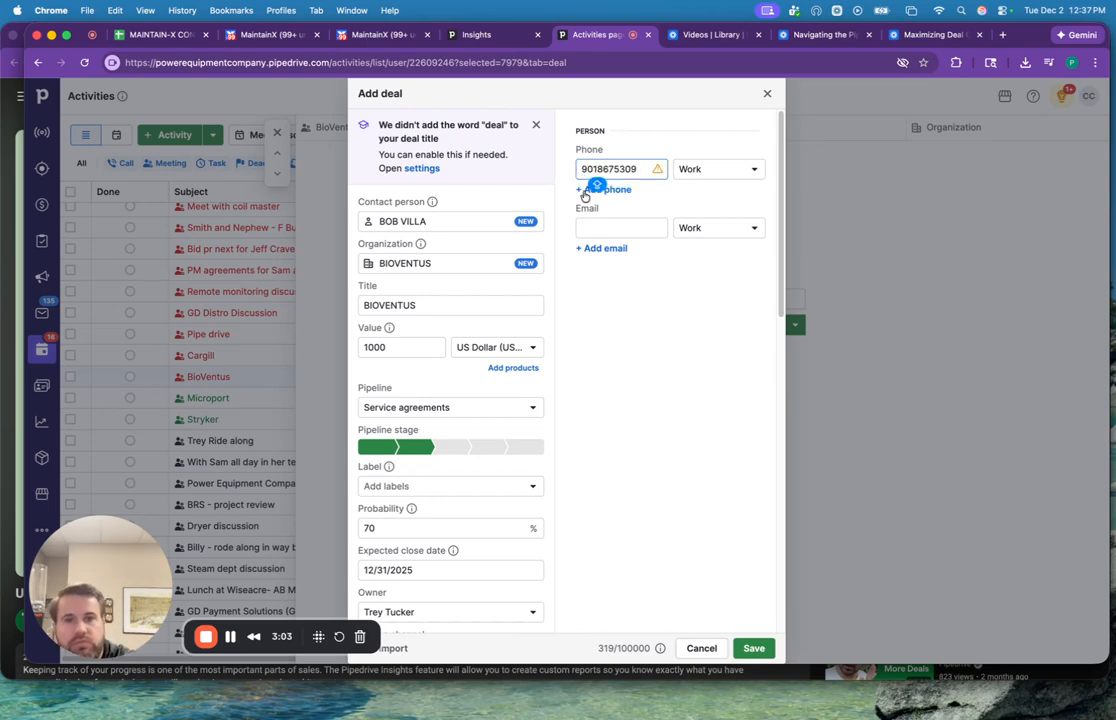
# Enter the contact person's work e-mail address in the new deal.
pyautogui.click(595, 225)
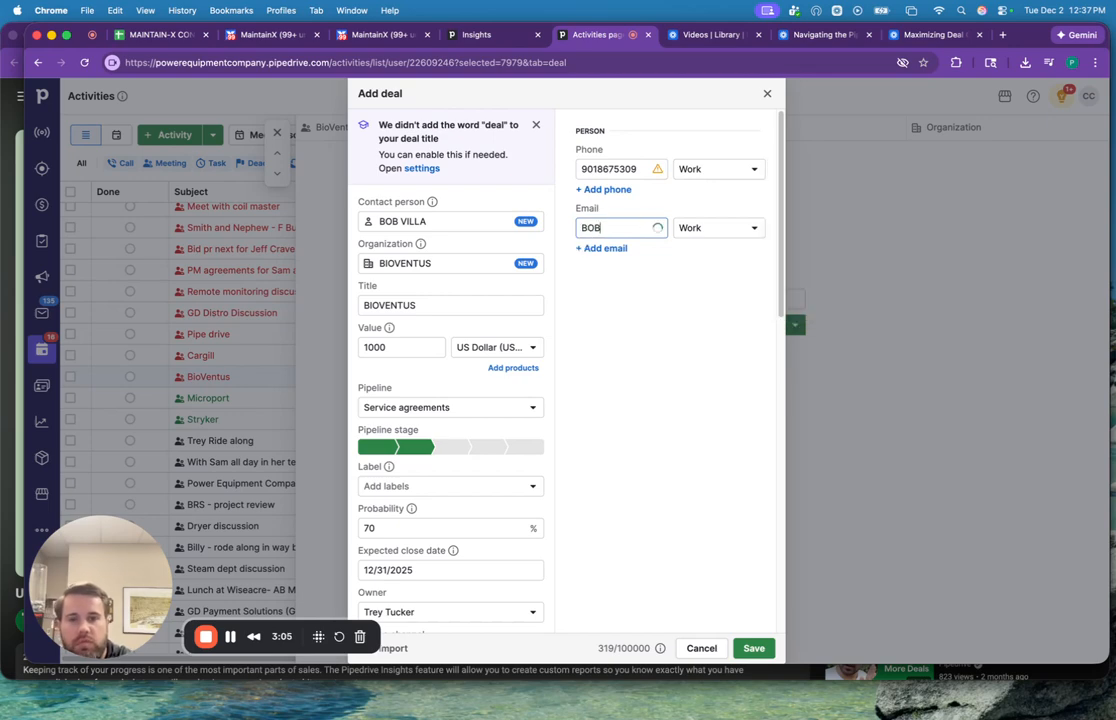
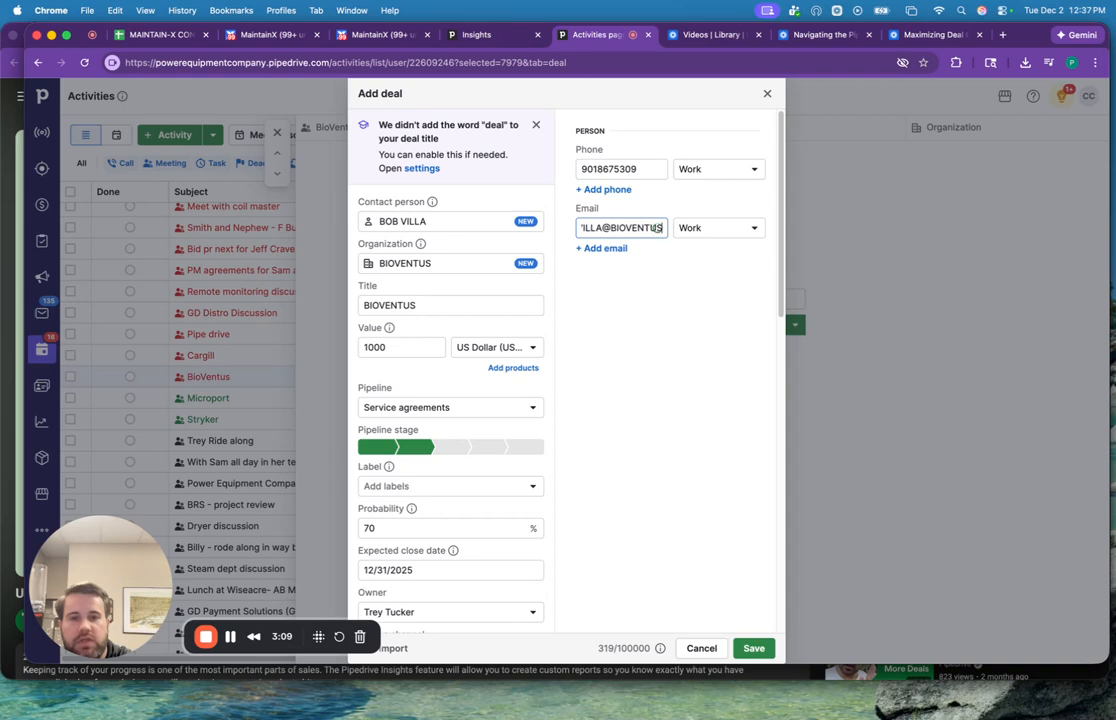
# Set the deal's product type to Compressor, save the deal and return to the activities list.
pyautogui.scroll(-5, 648, 304)
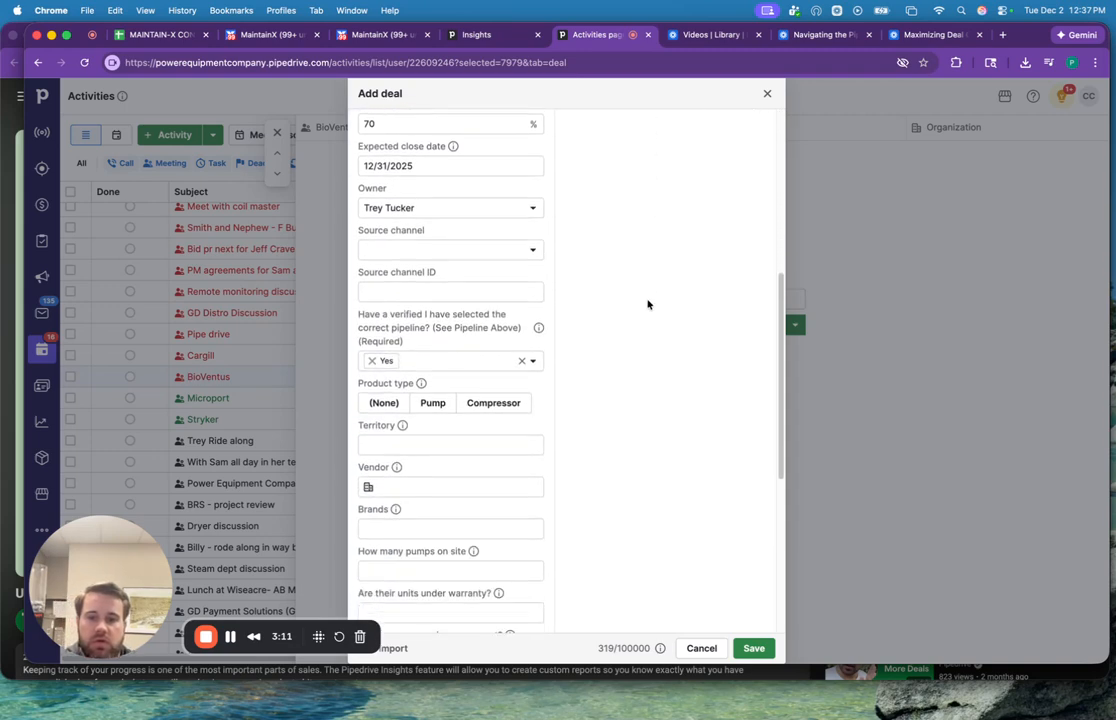
pyautogui.scroll(-5, 648, 304)
pyautogui.click(500, 147)
pyautogui.scroll(-2, 498, 266)
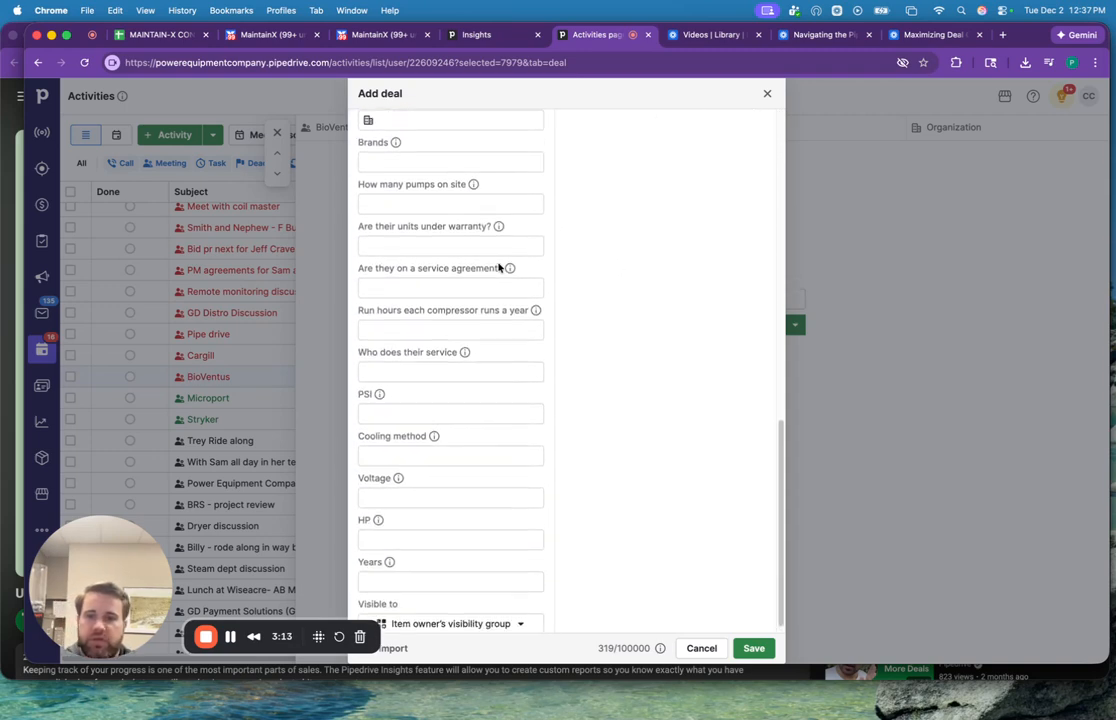
pyautogui.scroll(-1, 499, 267)
pyautogui.scroll(10, 583, 443)
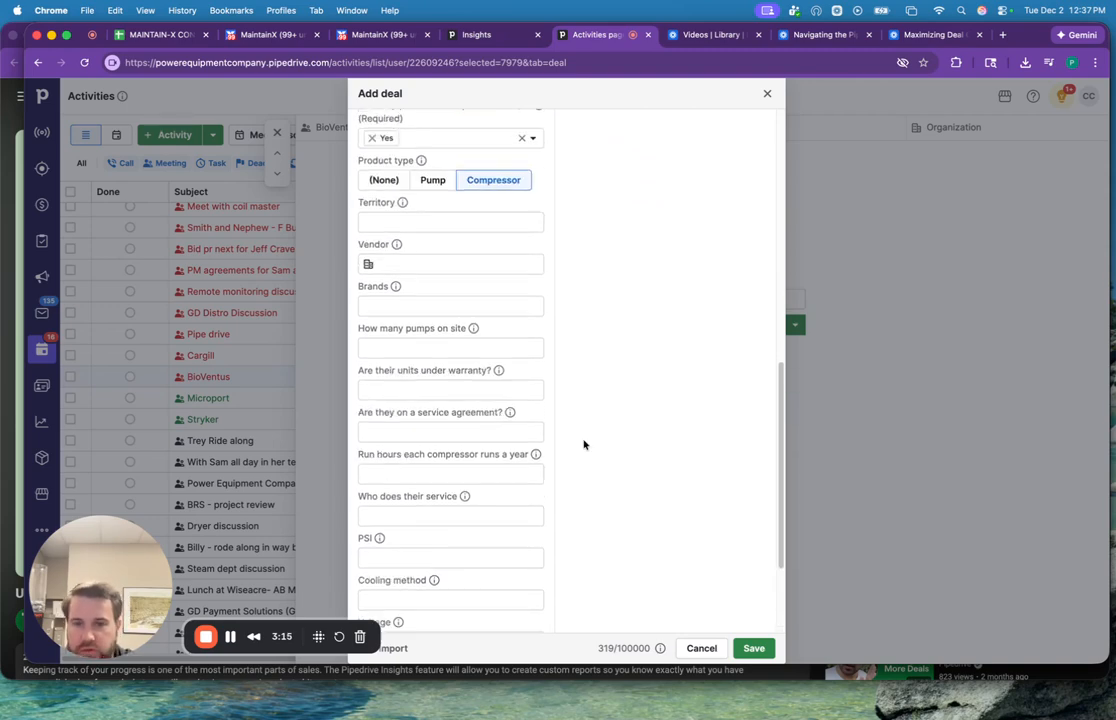
pyautogui.click(753, 648)
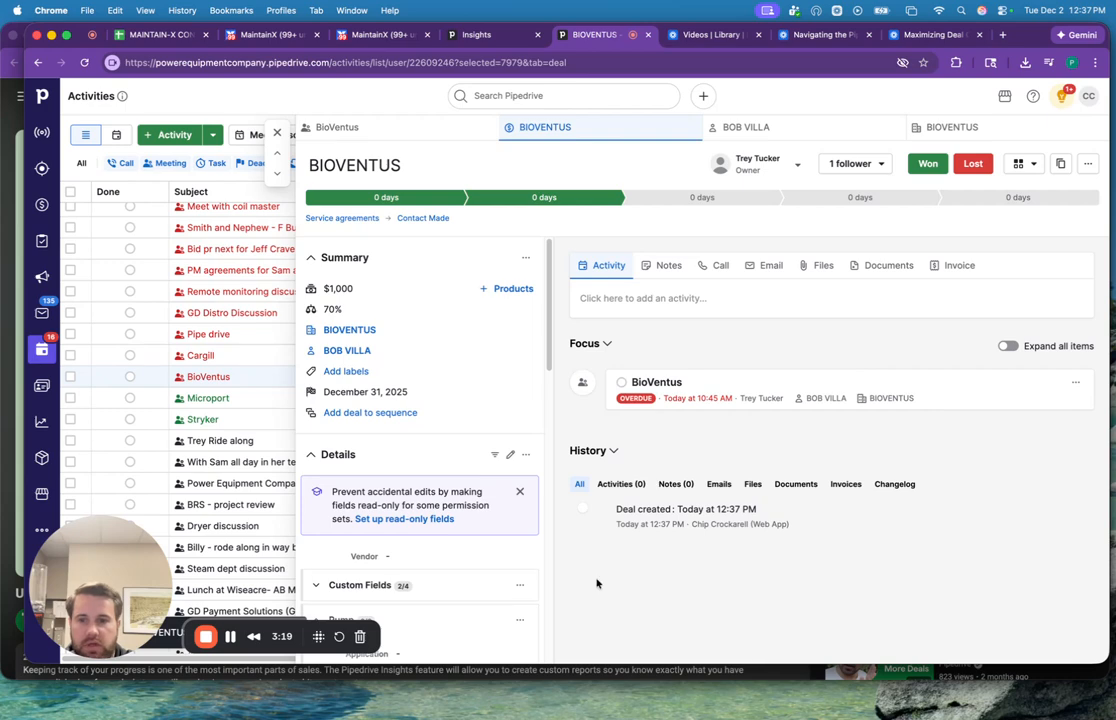
pyautogui.click(277, 132)
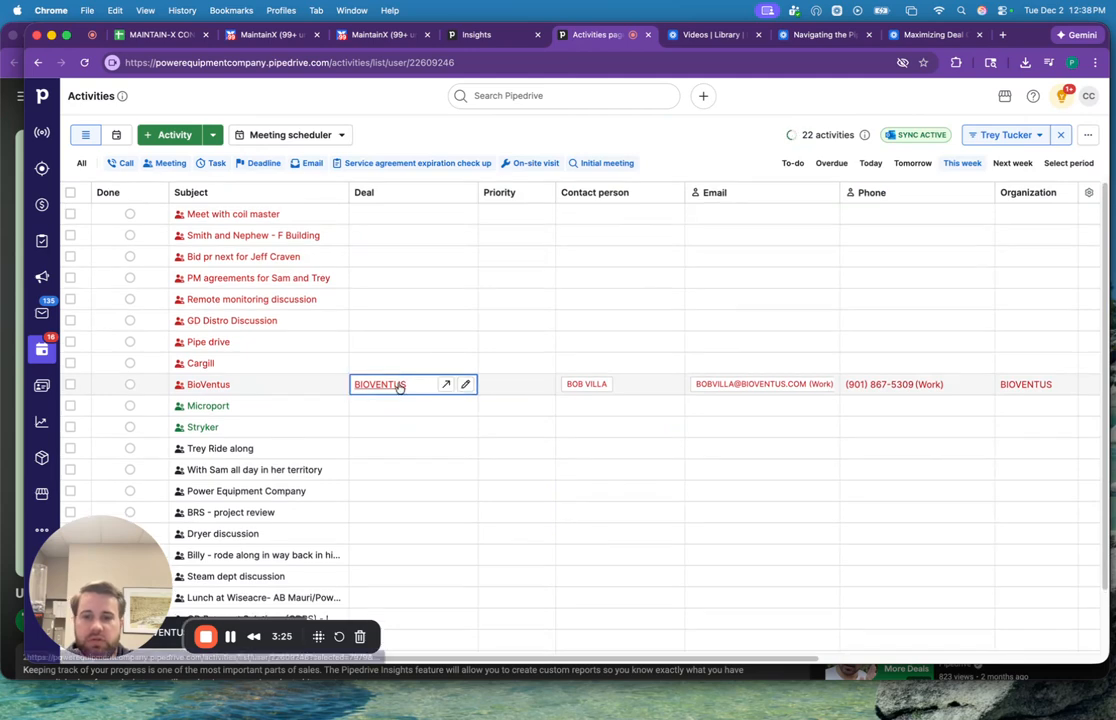
# Open the BioVentus meeting, check its linked deal, contact person and organization, and close it.
pyautogui.click(232, 384)
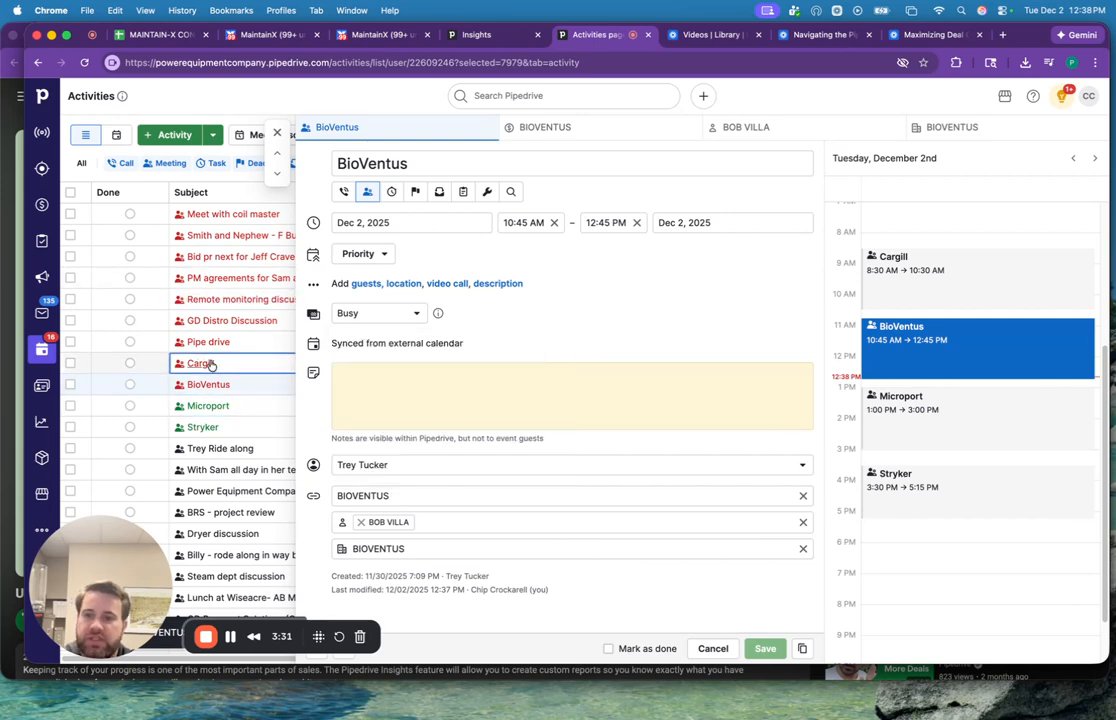
pyautogui.moveTo(385, 494)
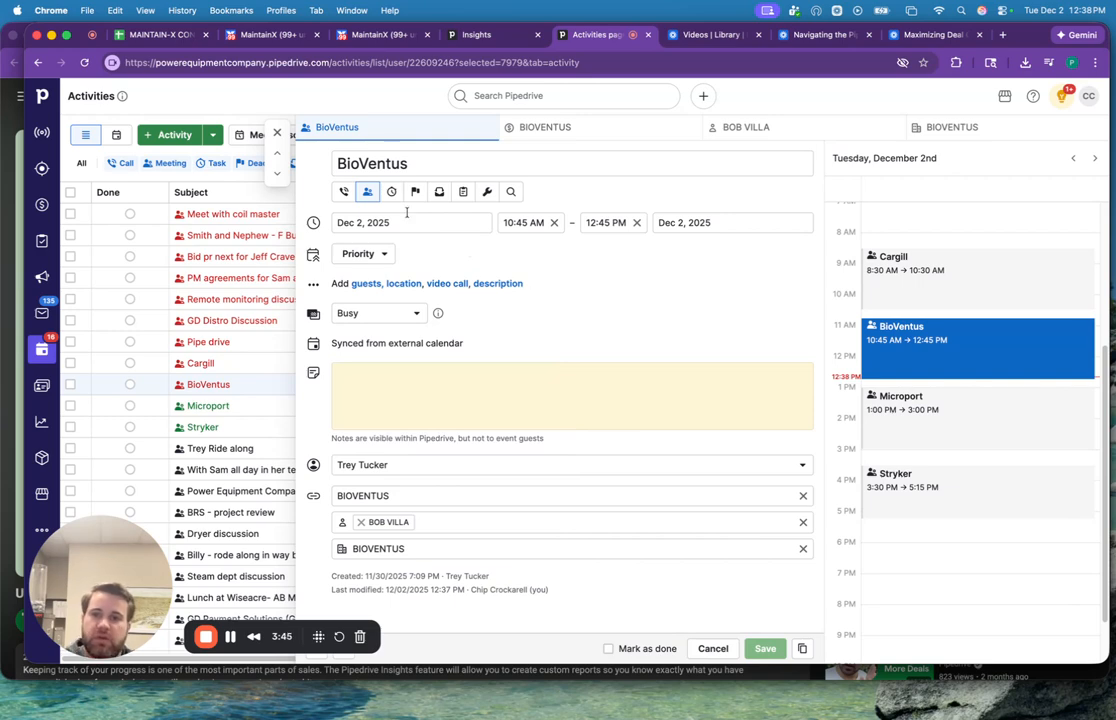
pyautogui.click(279, 135)
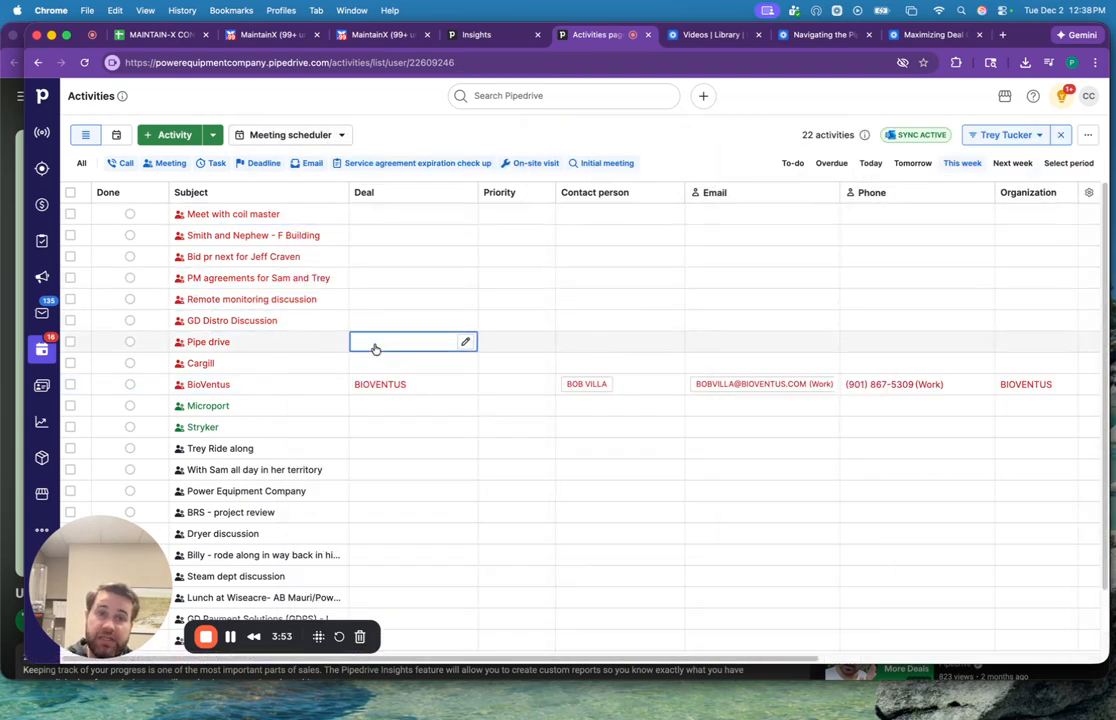
# Link the Stryker meeting to the existing $56,830 Stryker (Wright Medical) deal.
pyautogui.click(205, 427)
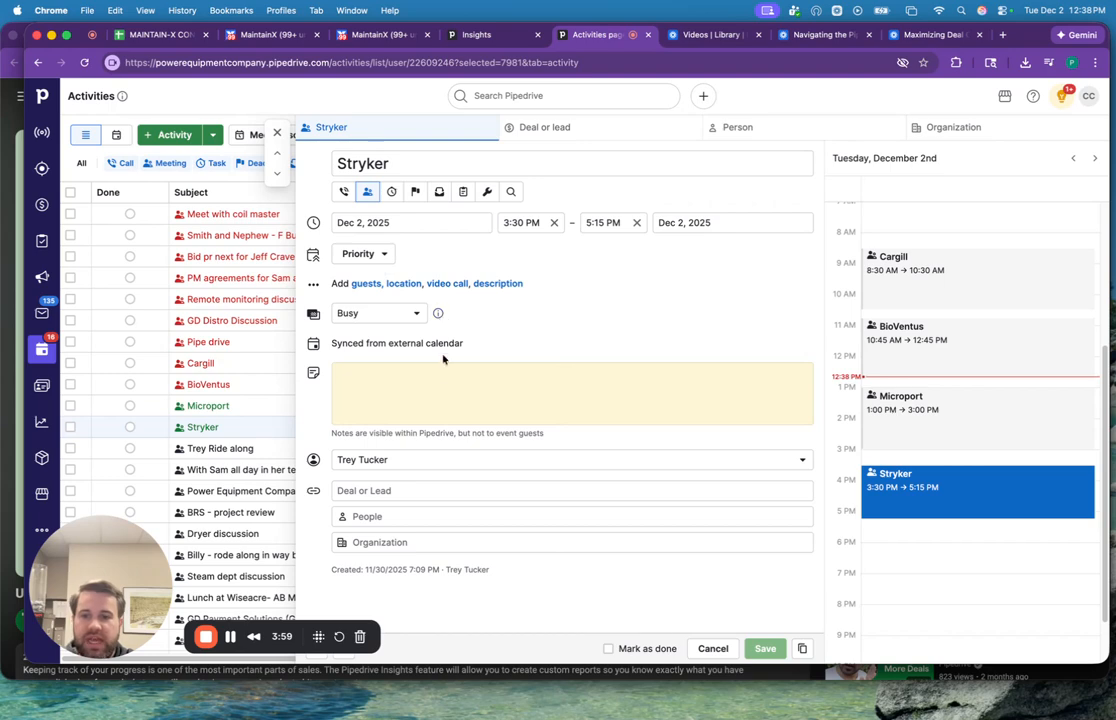
pyautogui.click(574, 128)
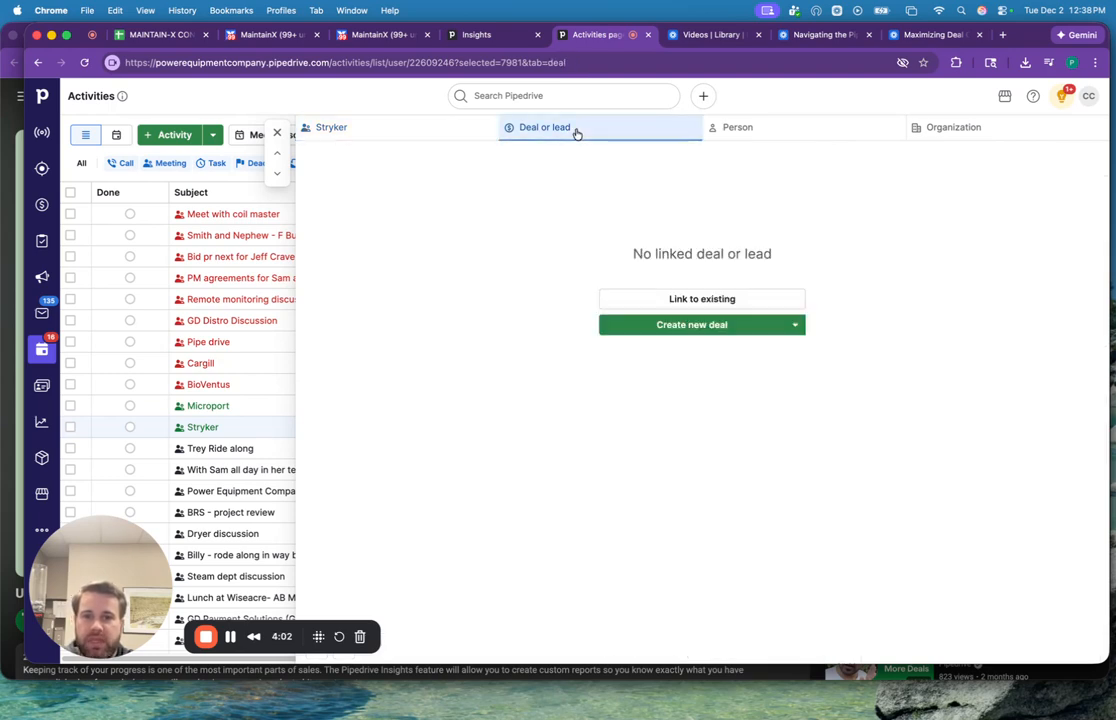
pyautogui.click(679, 302)
pyautogui.click(679, 301)
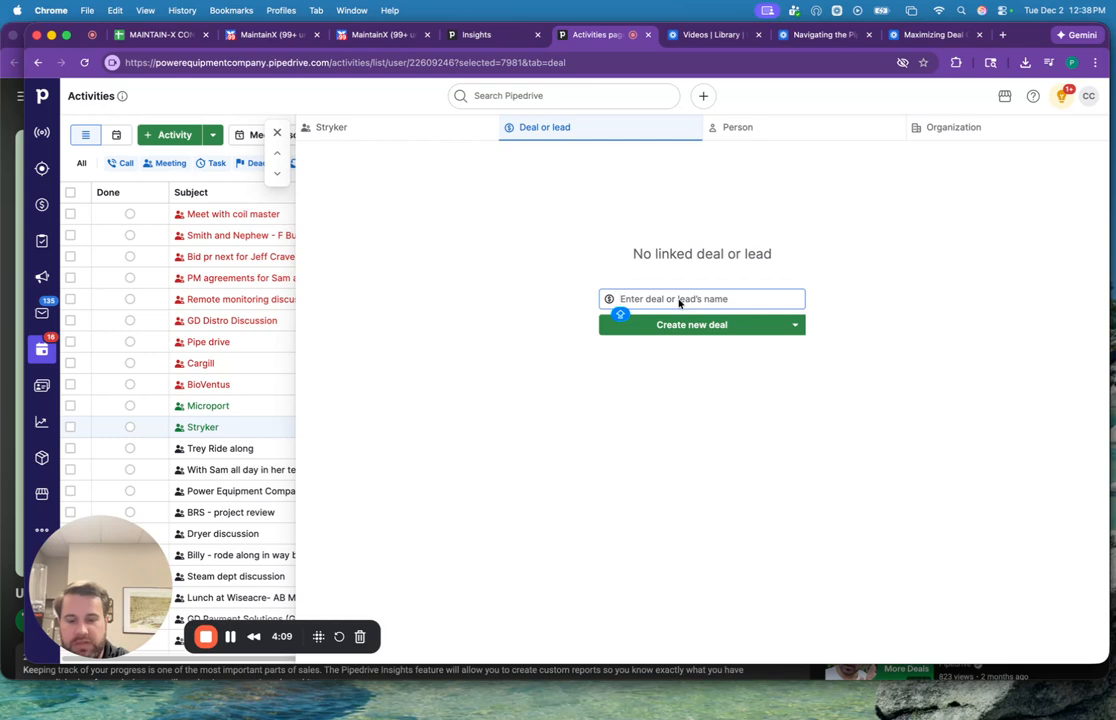
pyautogui.write('STRYKER')
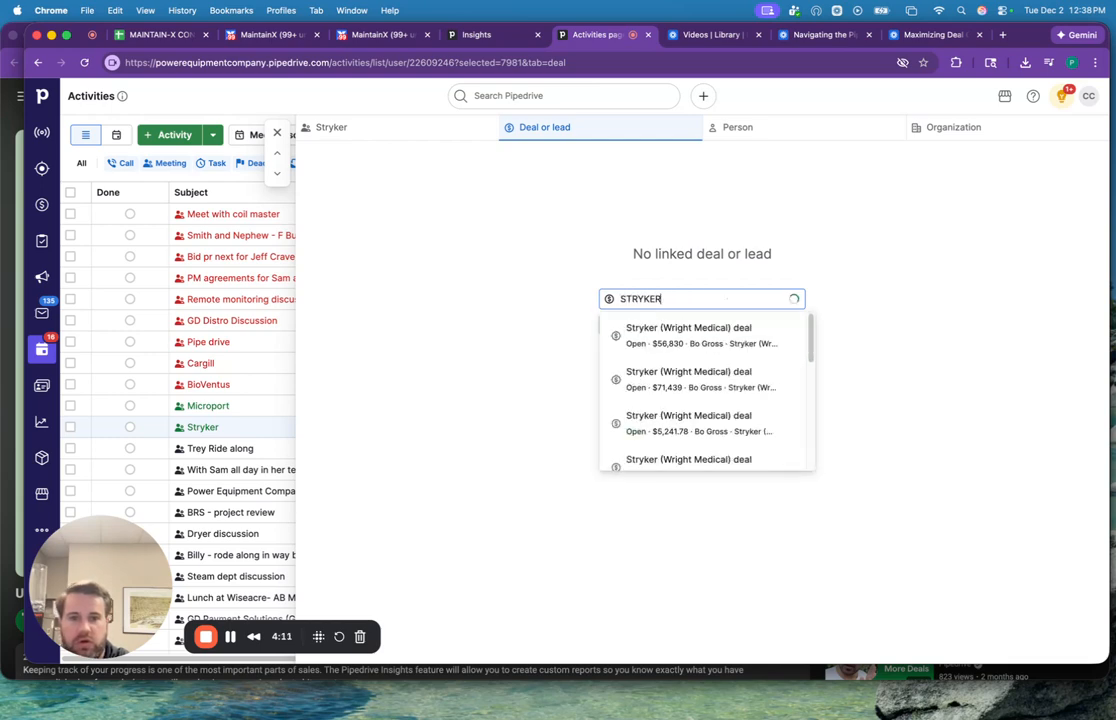
pyautogui.click(720, 340)
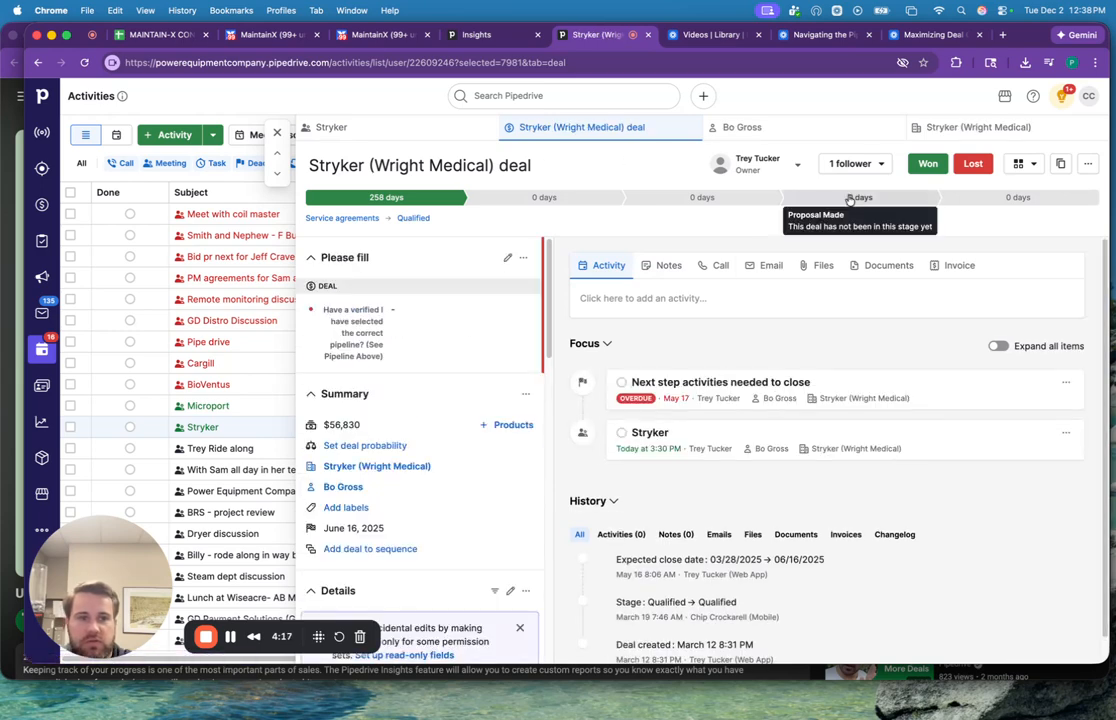
# Examine the linked Stryker deal's focus items, history and new-activity form, and close it without adding an activity.
pyautogui.scroll(-1, 567, 271)
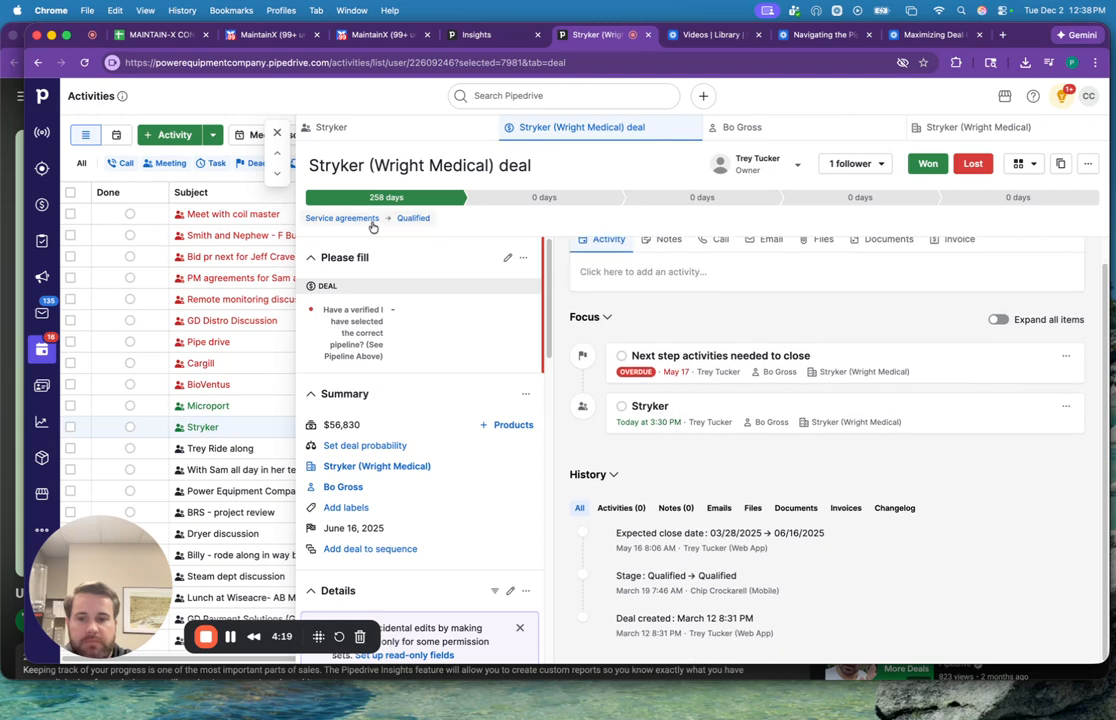
pyautogui.scroll(1, 598, 381)
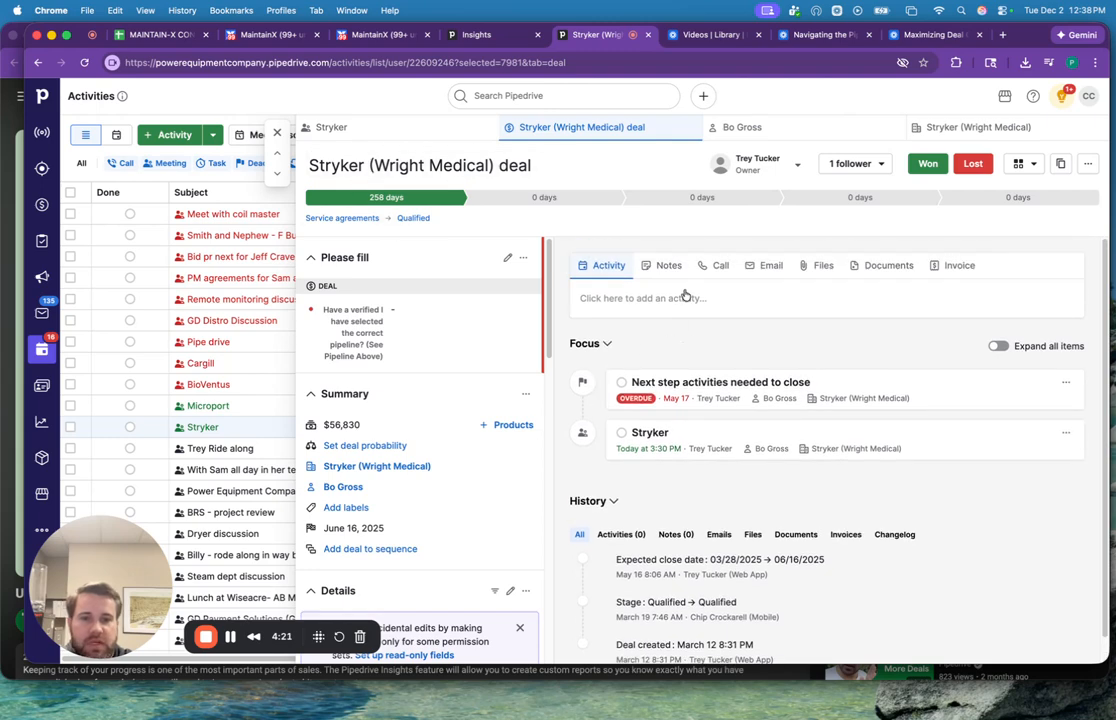
pyautogui.click(685, 297)
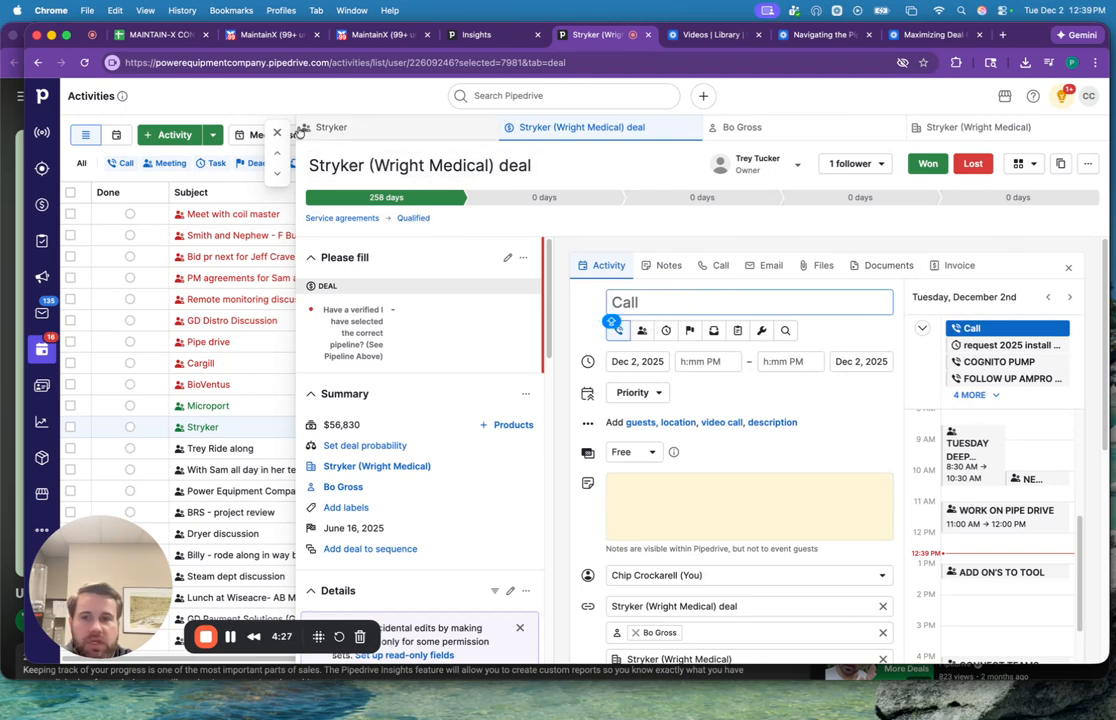
pyautogui.scroll(-8, 717, 281)
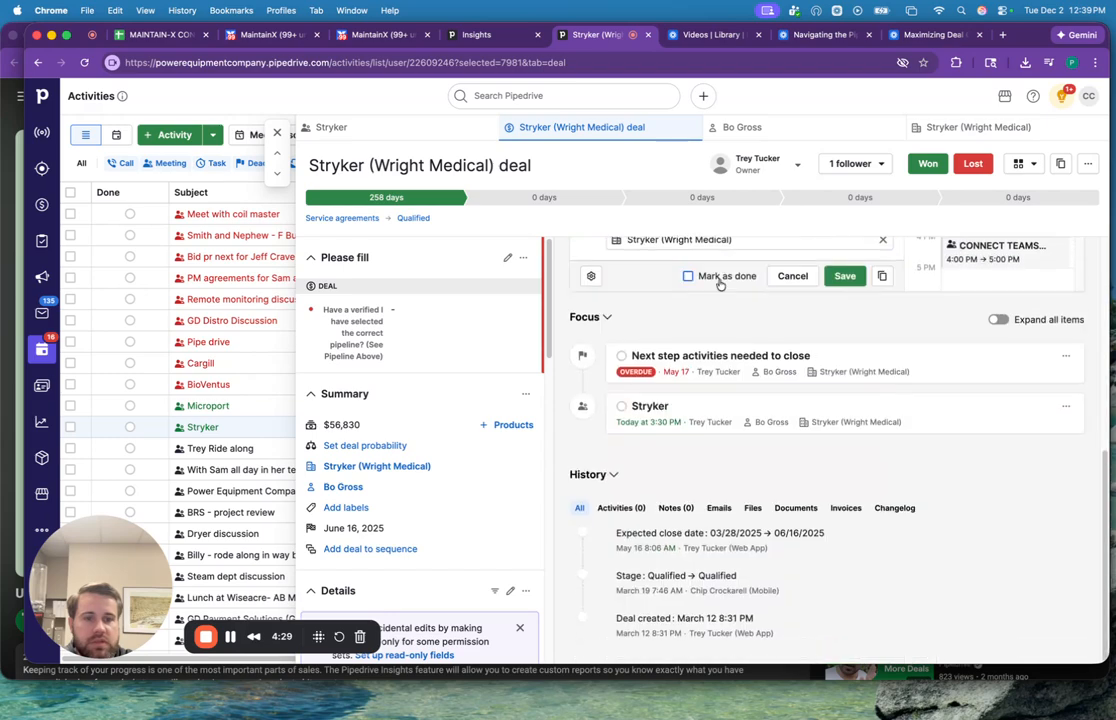
pyautogui.click(277, 132)
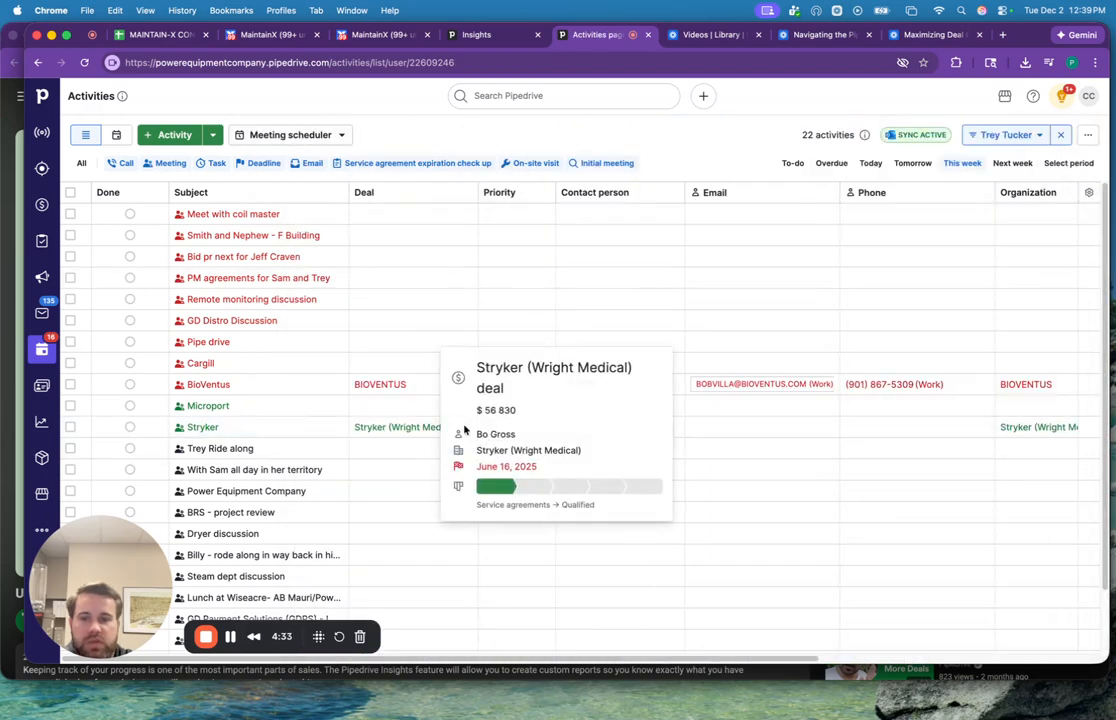
# Open the Stryker (Wright Medical) deal from the activities list, review its pending activities and history, and close it.
pyautogui.click(402, 436)
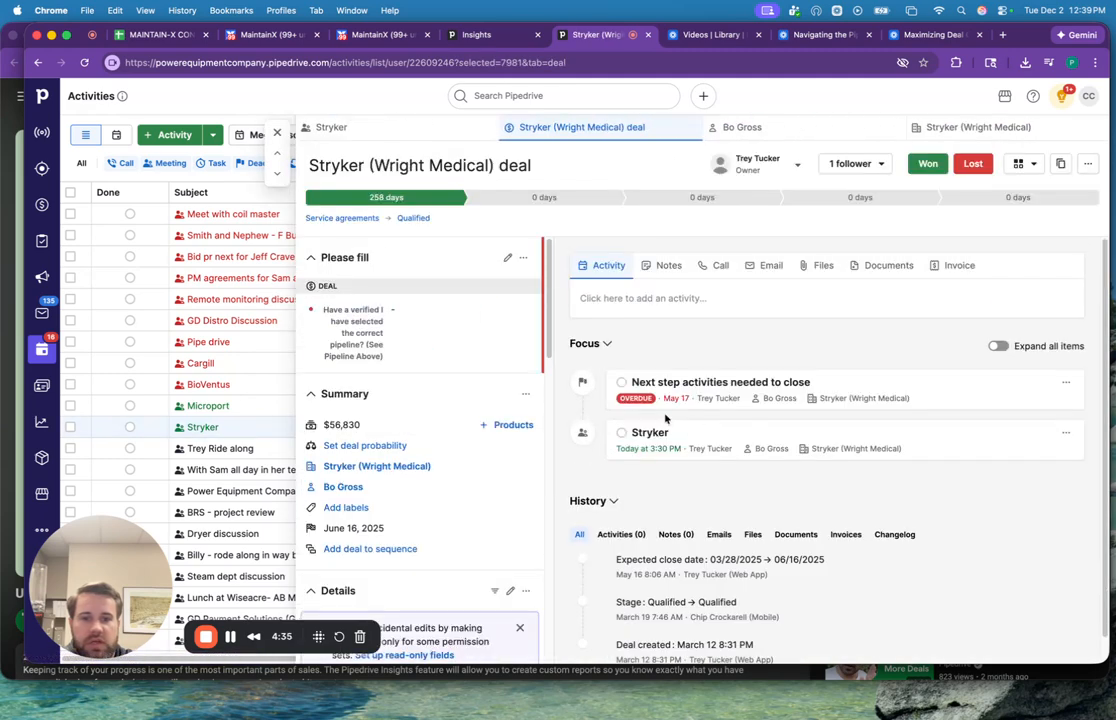
pyautogui.scroll(-1, 731, 461)
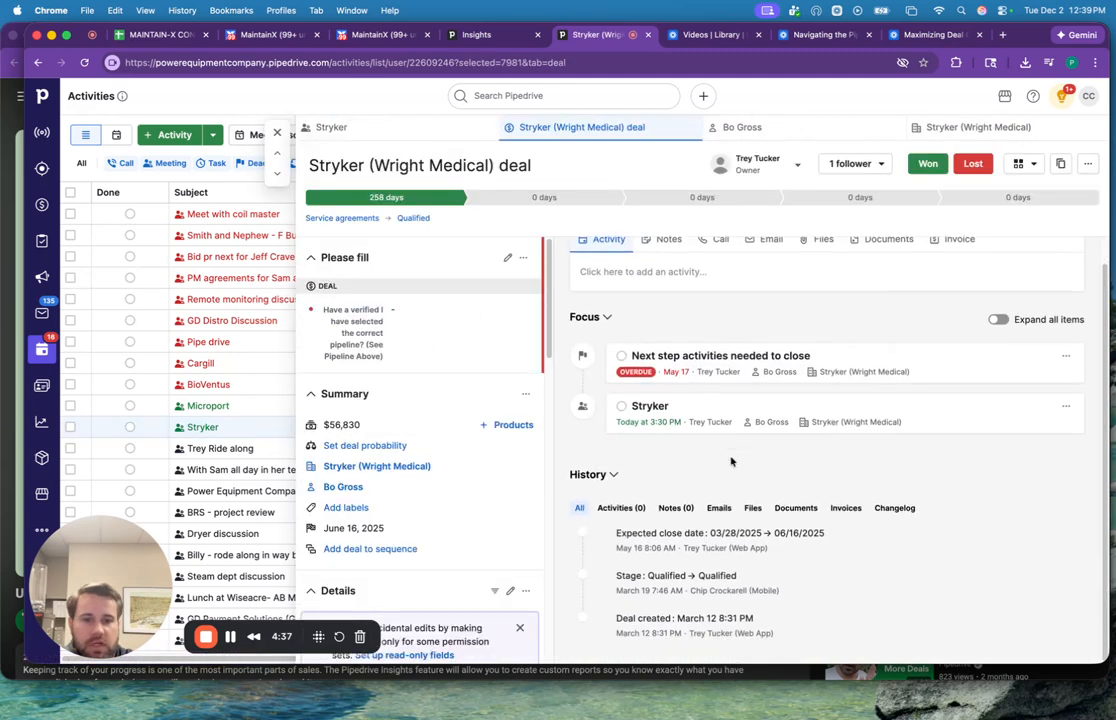
pyautogui.scroll(1, 666, 411)
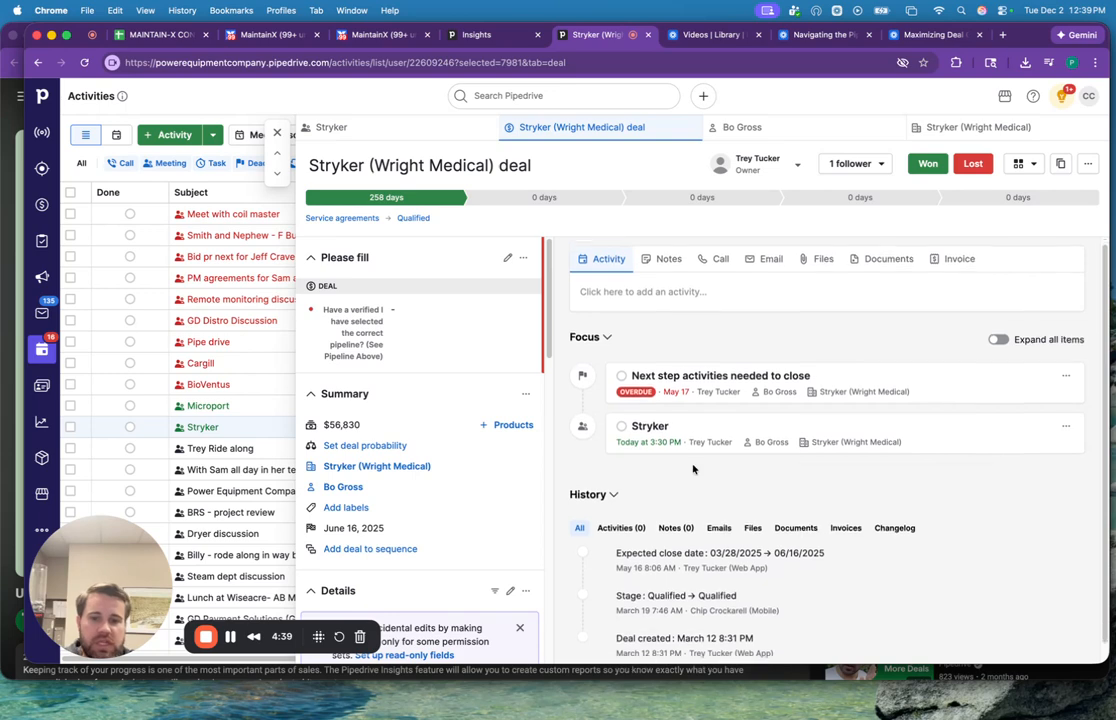
pyautogui.scroll(1, 700, 443)
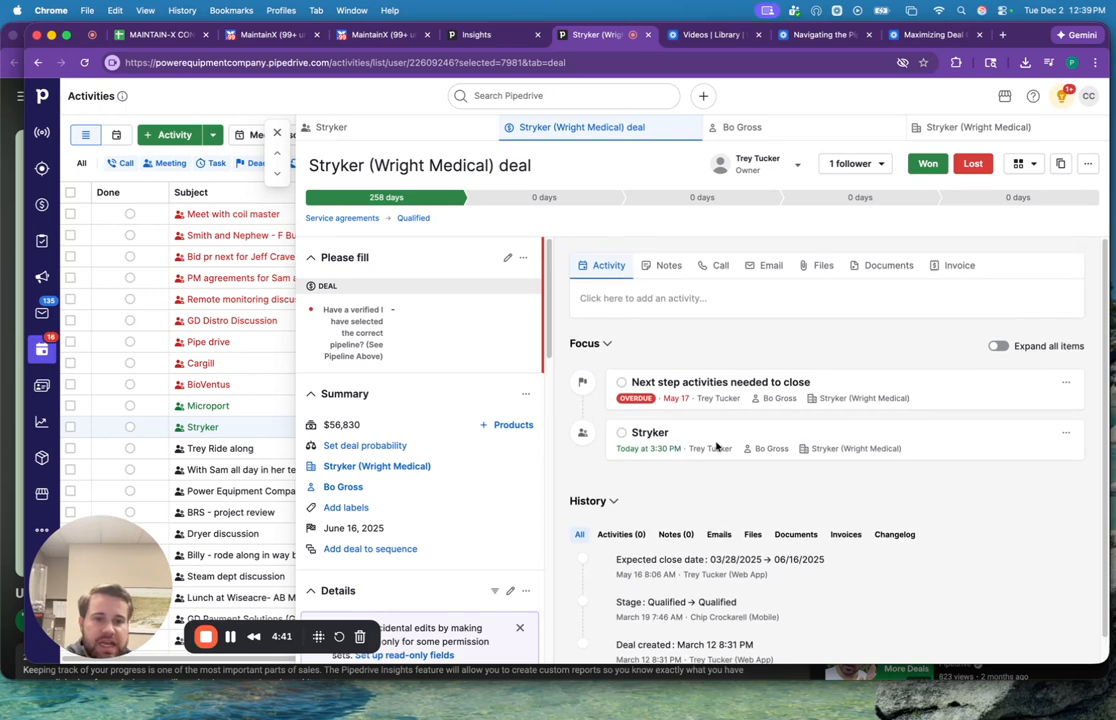
pyautogui.scroll(-1, 690, 446)
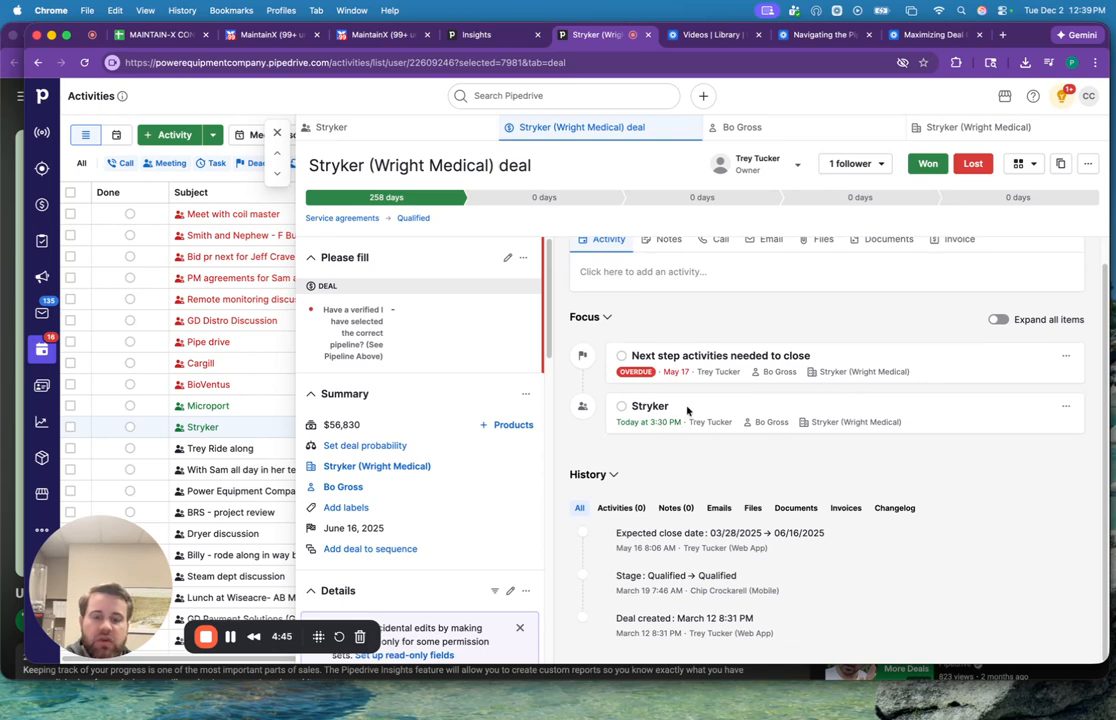
pyautogui.click(277, 134)
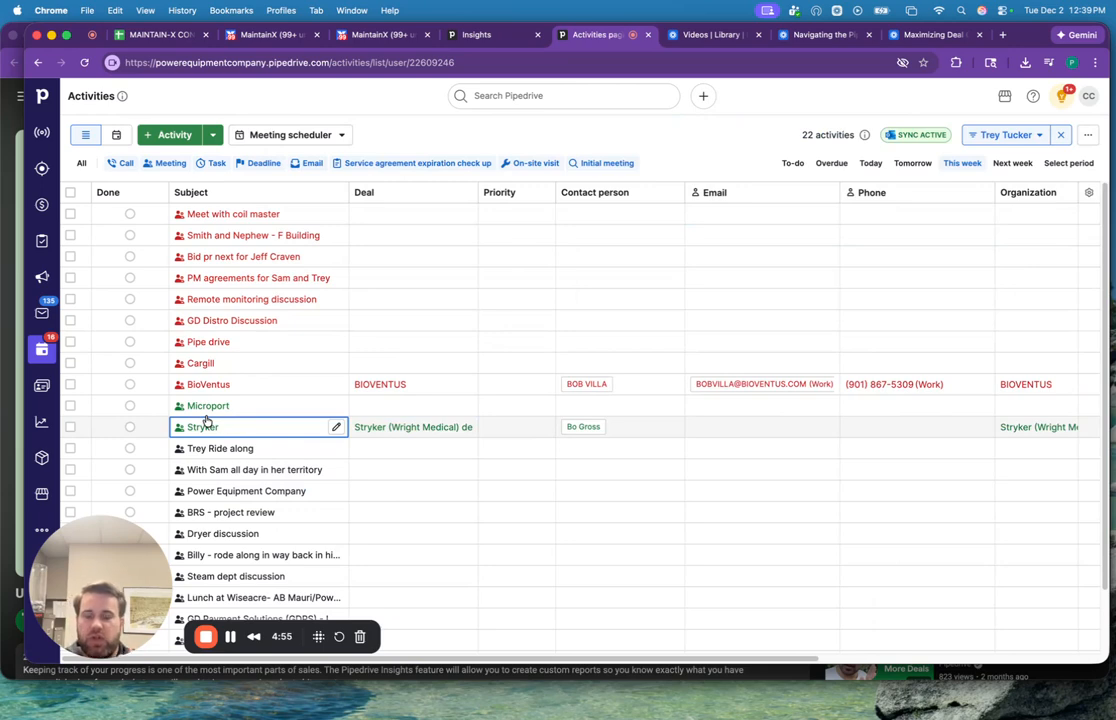
# Reopen the Stryker meeting, check its details and its linked deal's record, and return to the activities list.
pyautogui.click(203, 426)
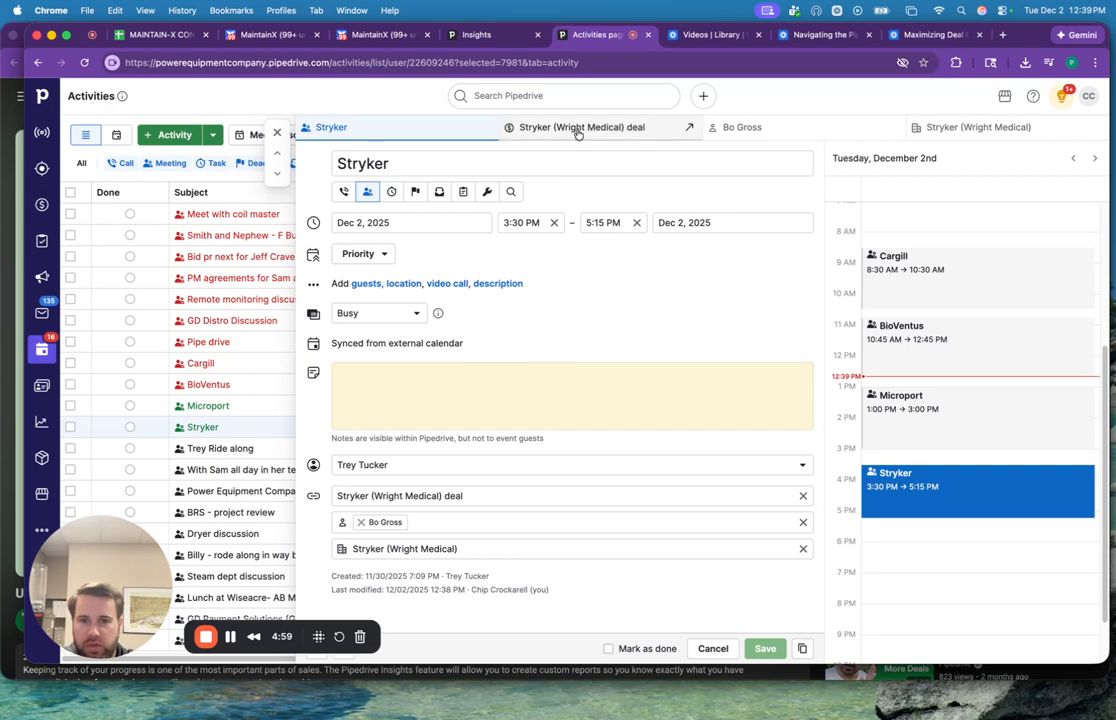
pyautogui.click(522, 127)
pyautogui.scroll(-1, 633, 401)
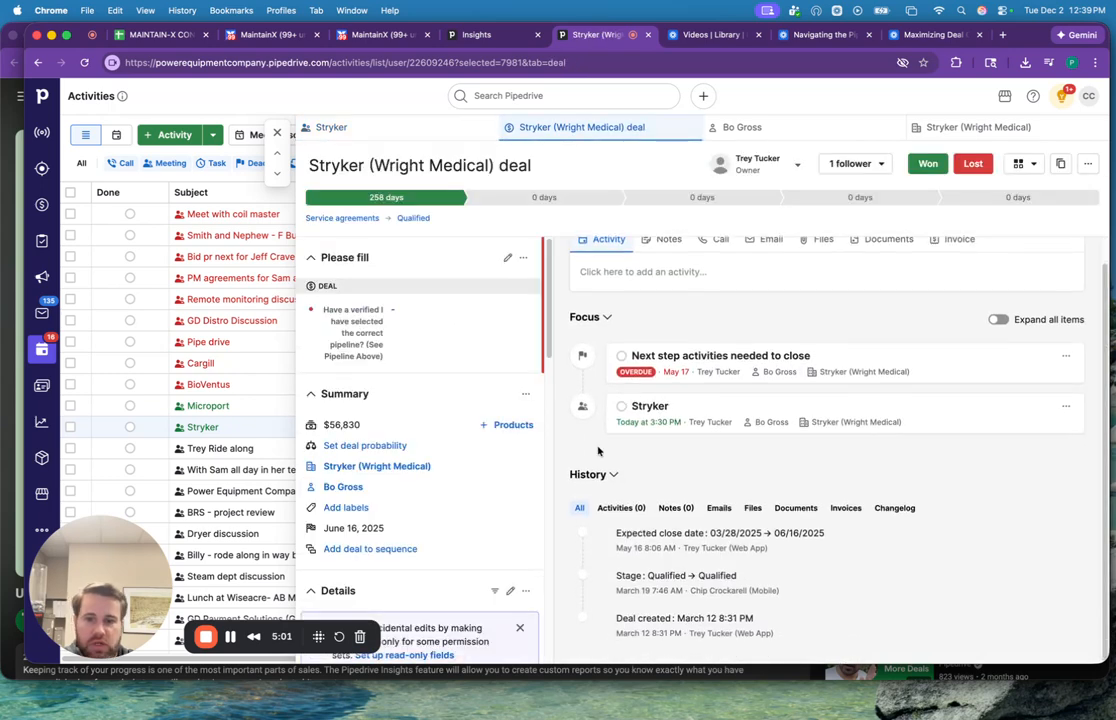
pyautogui.scroll(1, 677, 398)
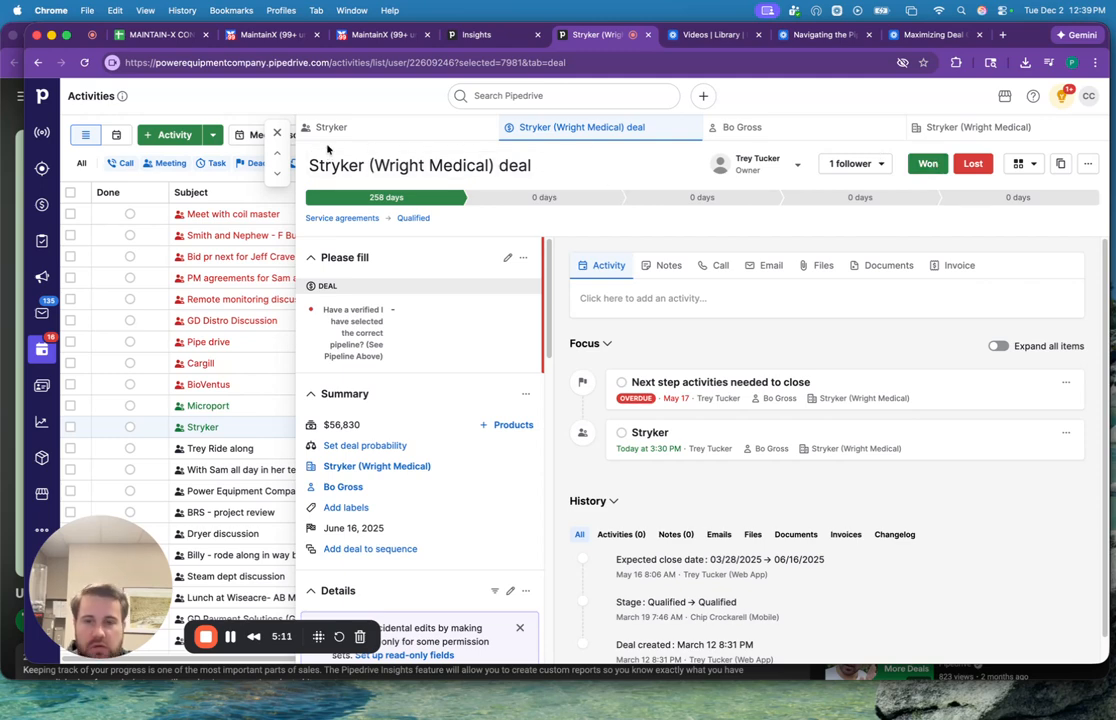
pyautogui.click(278, 134)
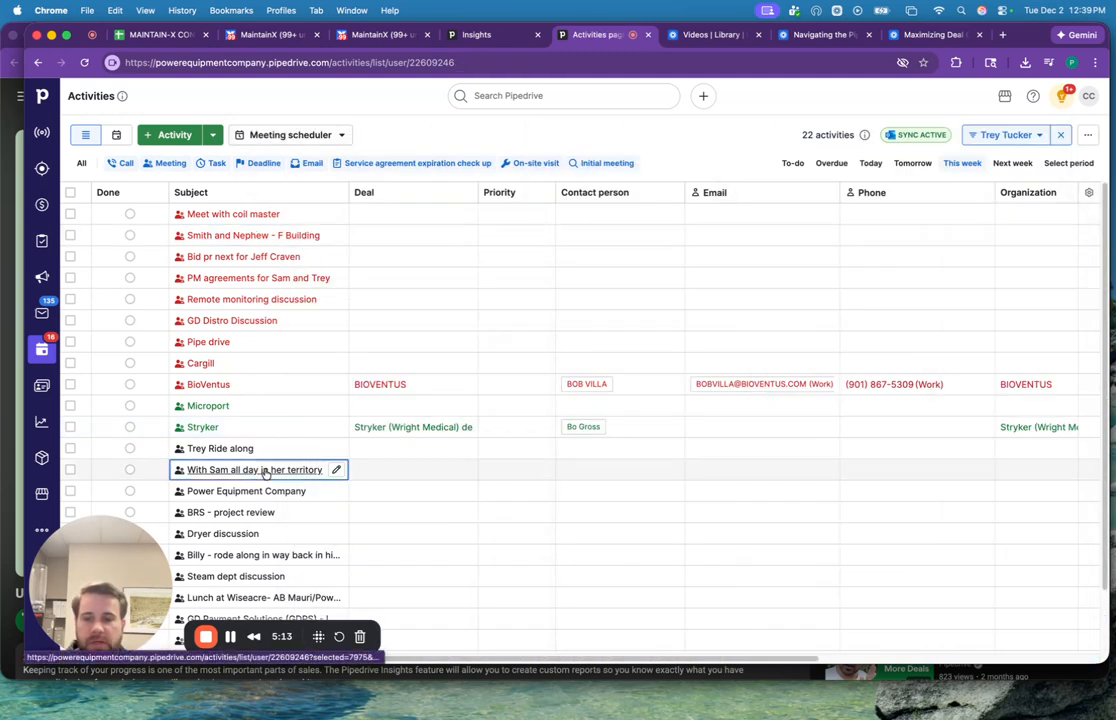